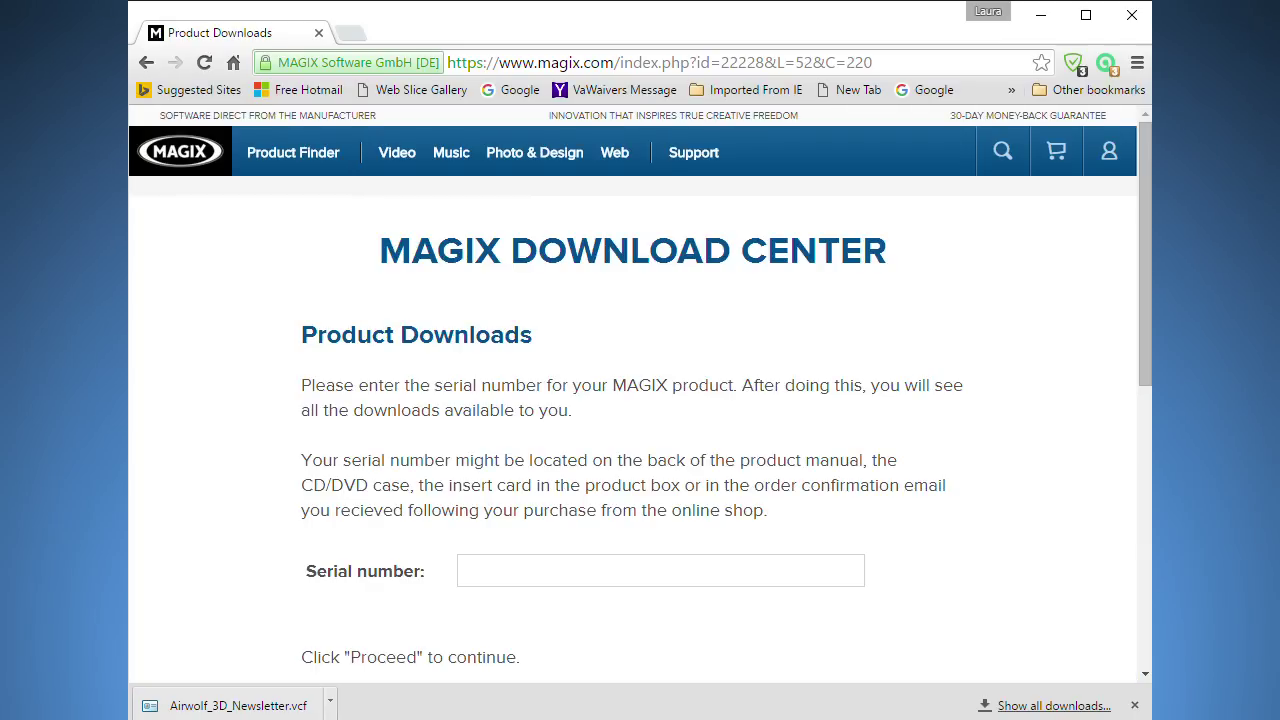
# Paste the product serial number into the Serial number field on the Product Downloads page.
pyautogui.hotkey('ctrl', 'v')
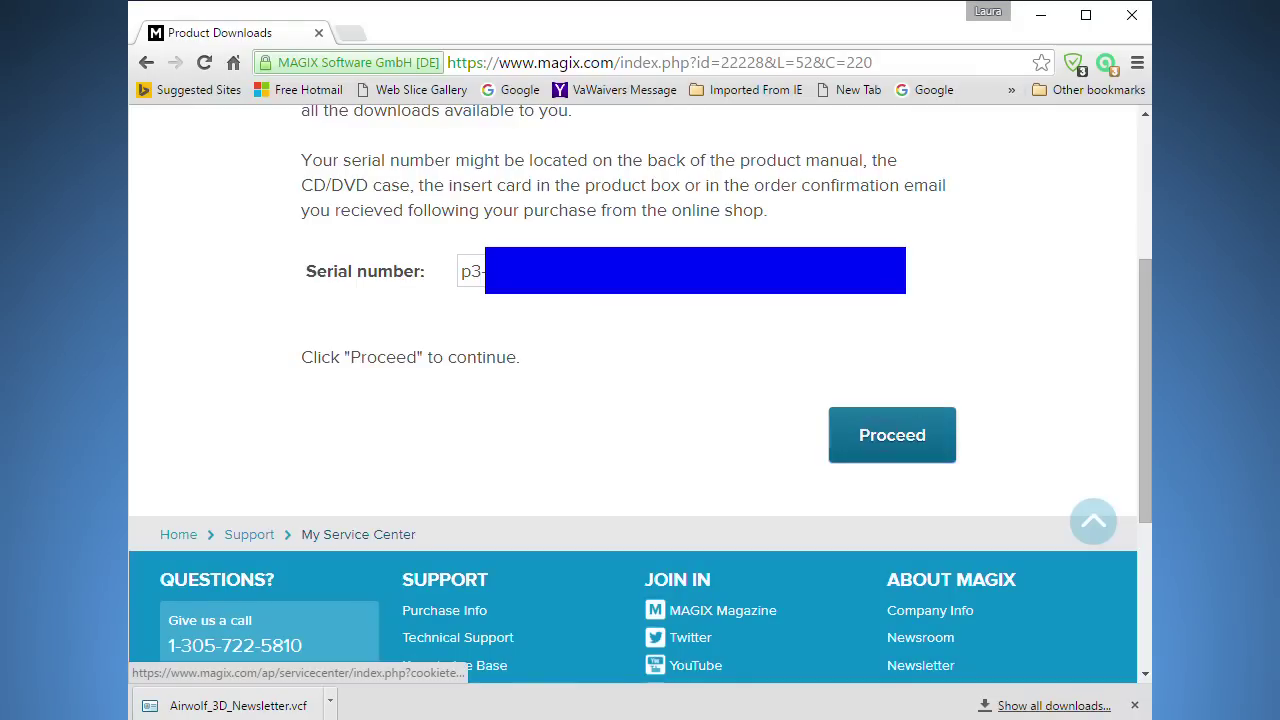
# Submit the serial so it is recognised as Movie Edit Pro 2016 Plus (US), listing its downloads.
pyautogui.click(892, 435)
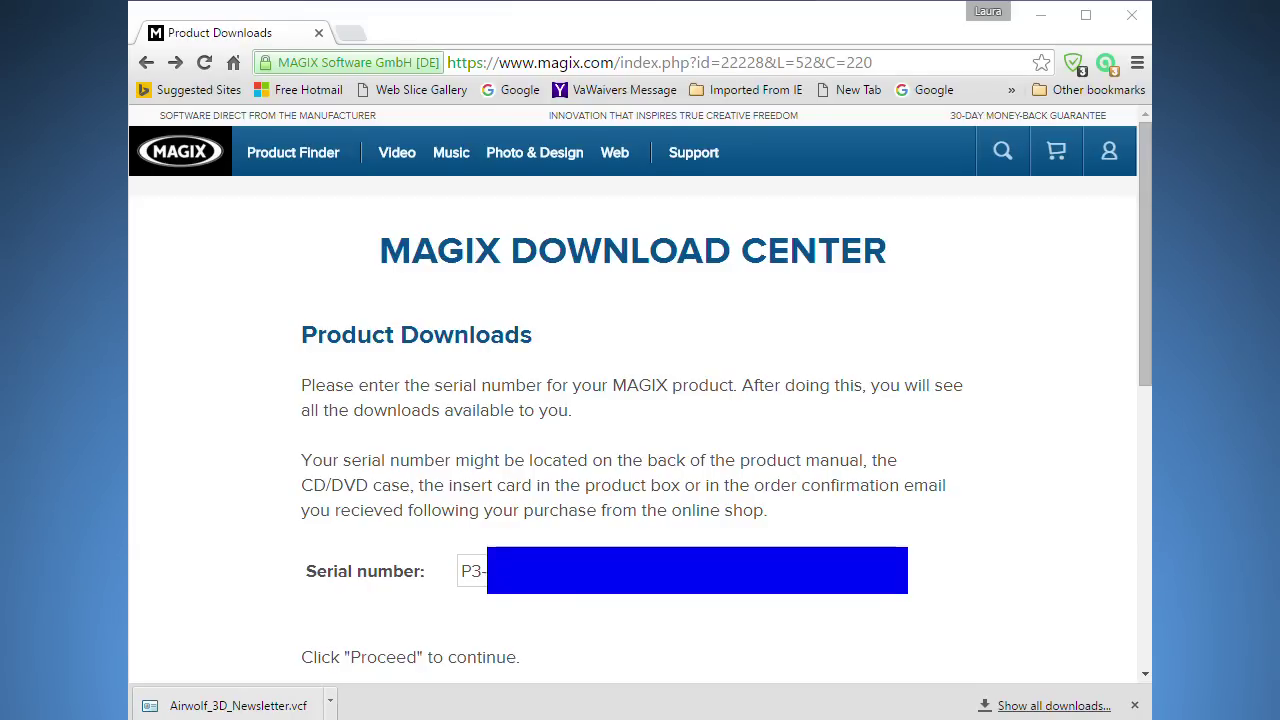
pyautogui.scroll(-5, 632, 400)
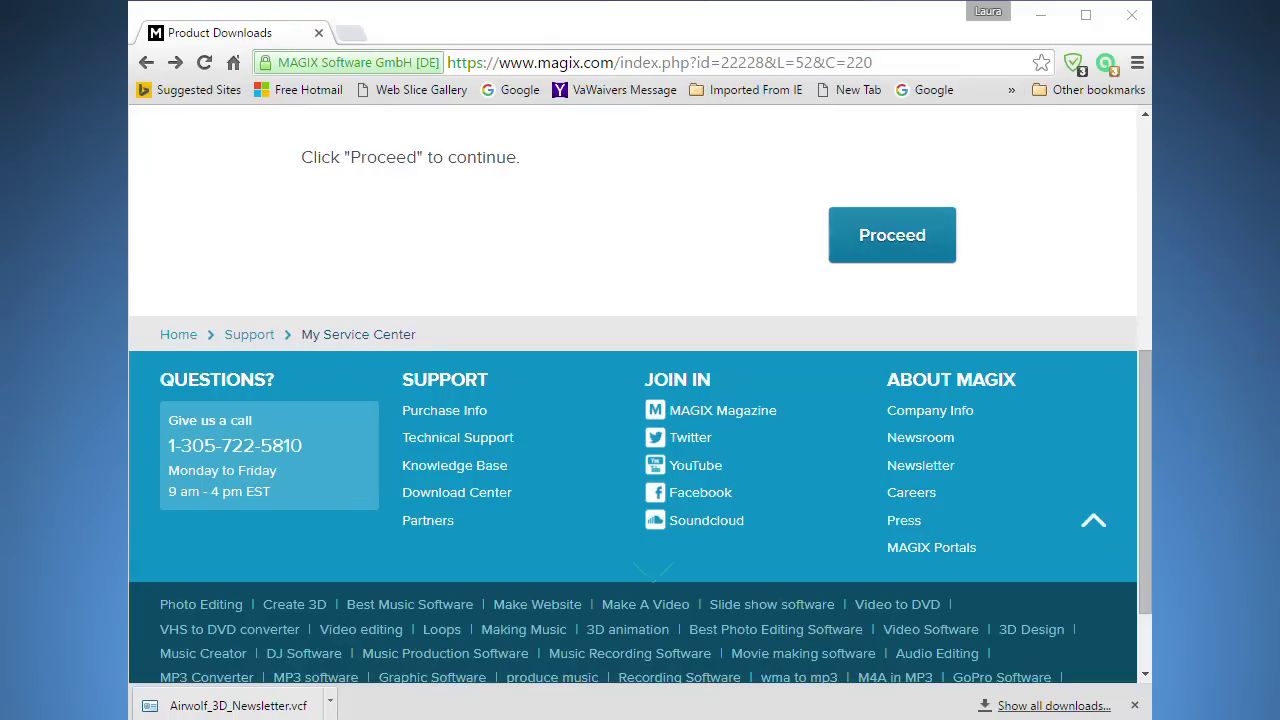
pyautogui.click(892, 235)
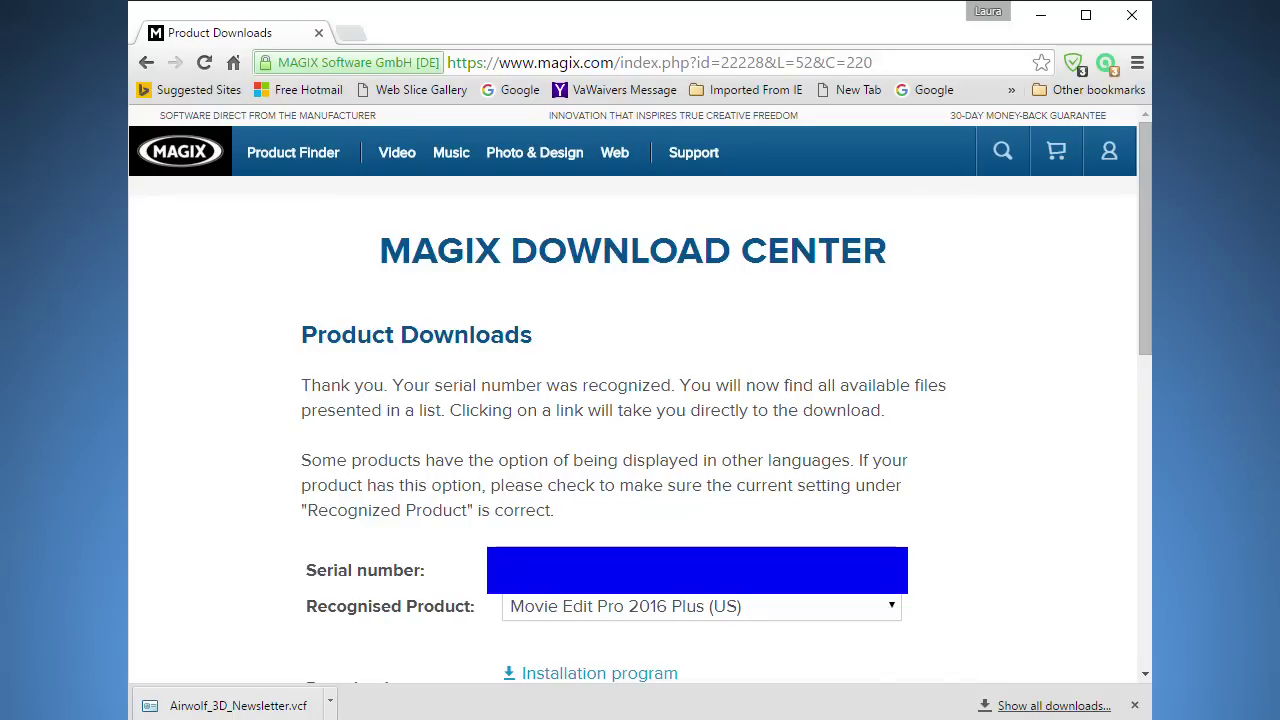
pyautogui.scroll(-2, 640, 400)
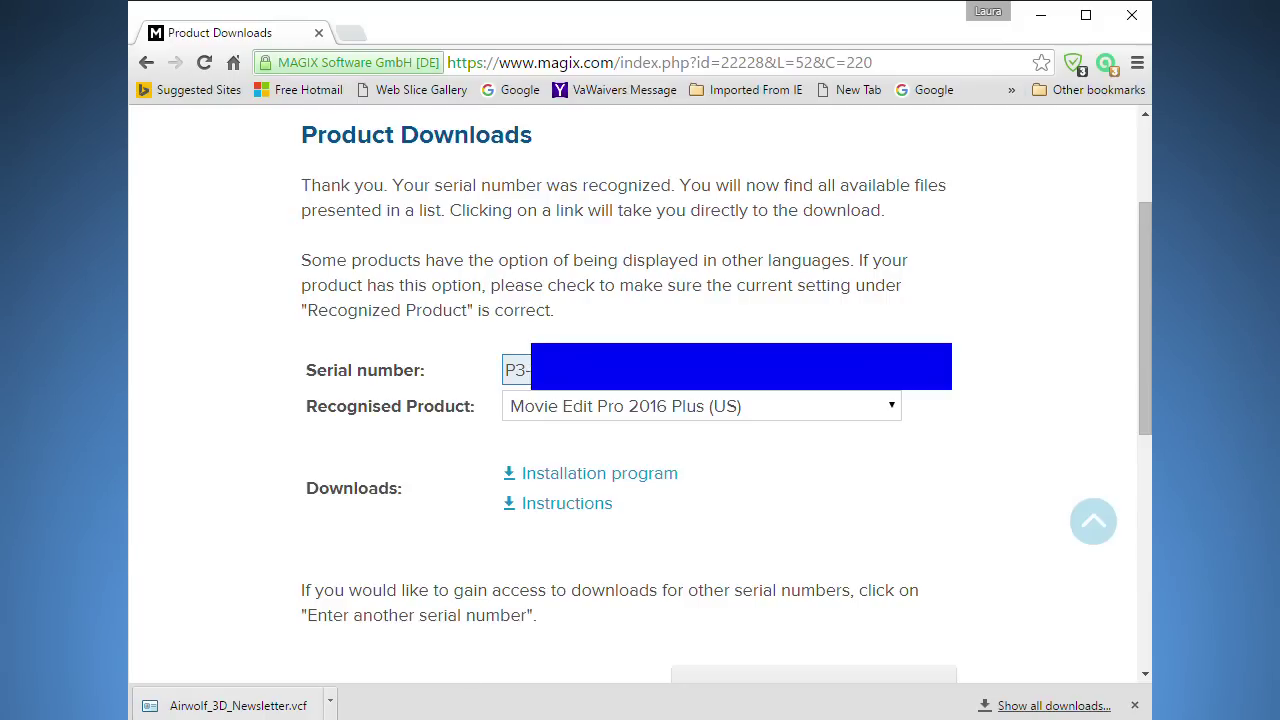
pyautogui.scroll(1, 640, 390)
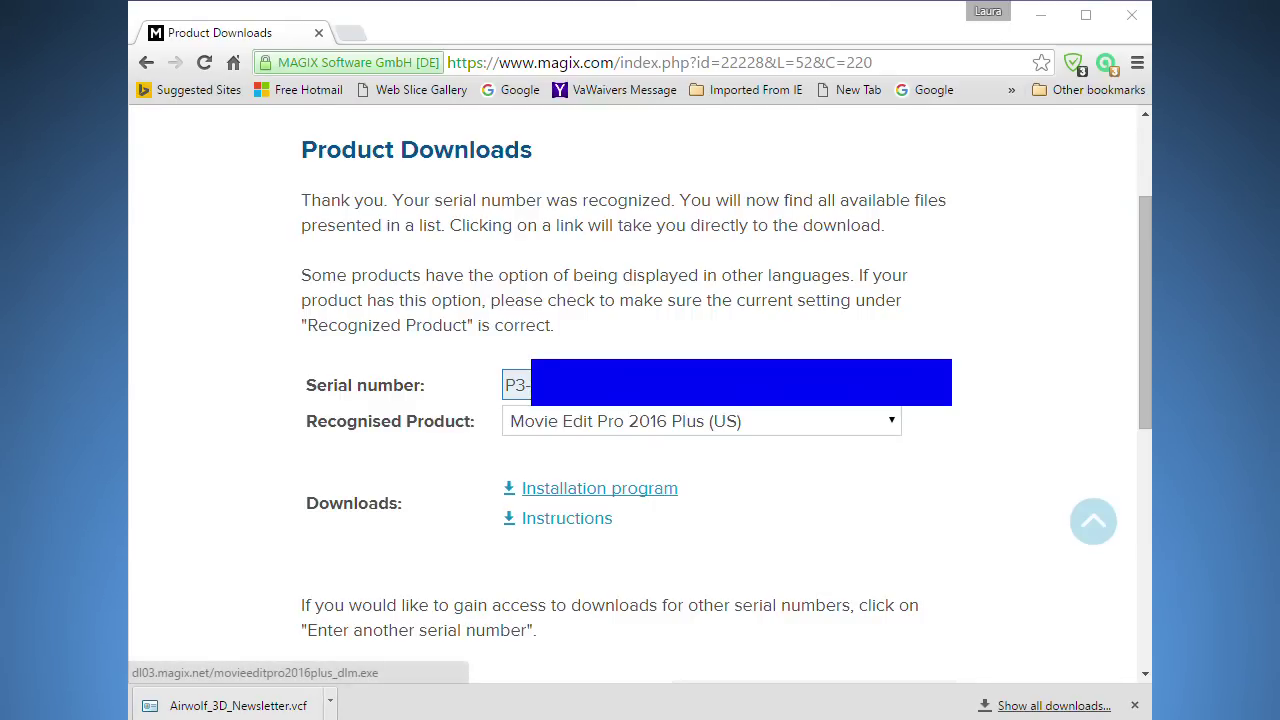
# Open the Installation program download, enter the displayed security code and request the download.
pyautogui.click(586, 488)
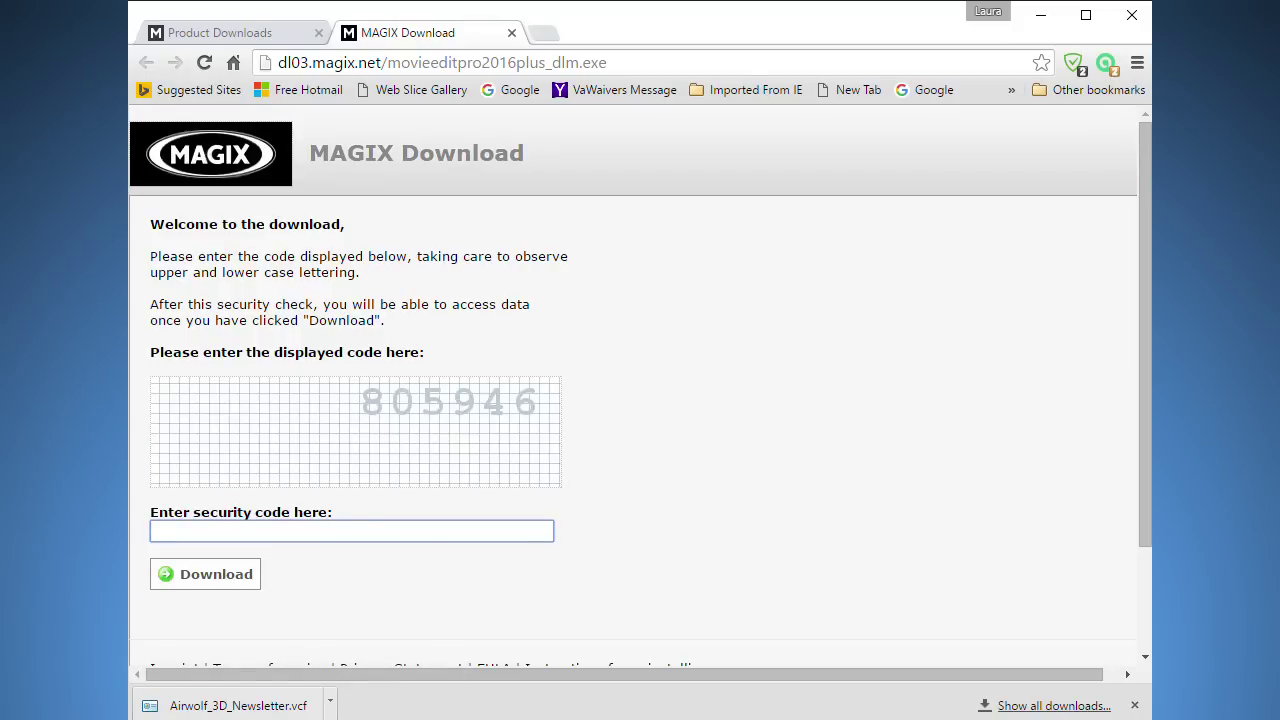
pyautogui.click(166, 531)
pyautogui.write('805946')
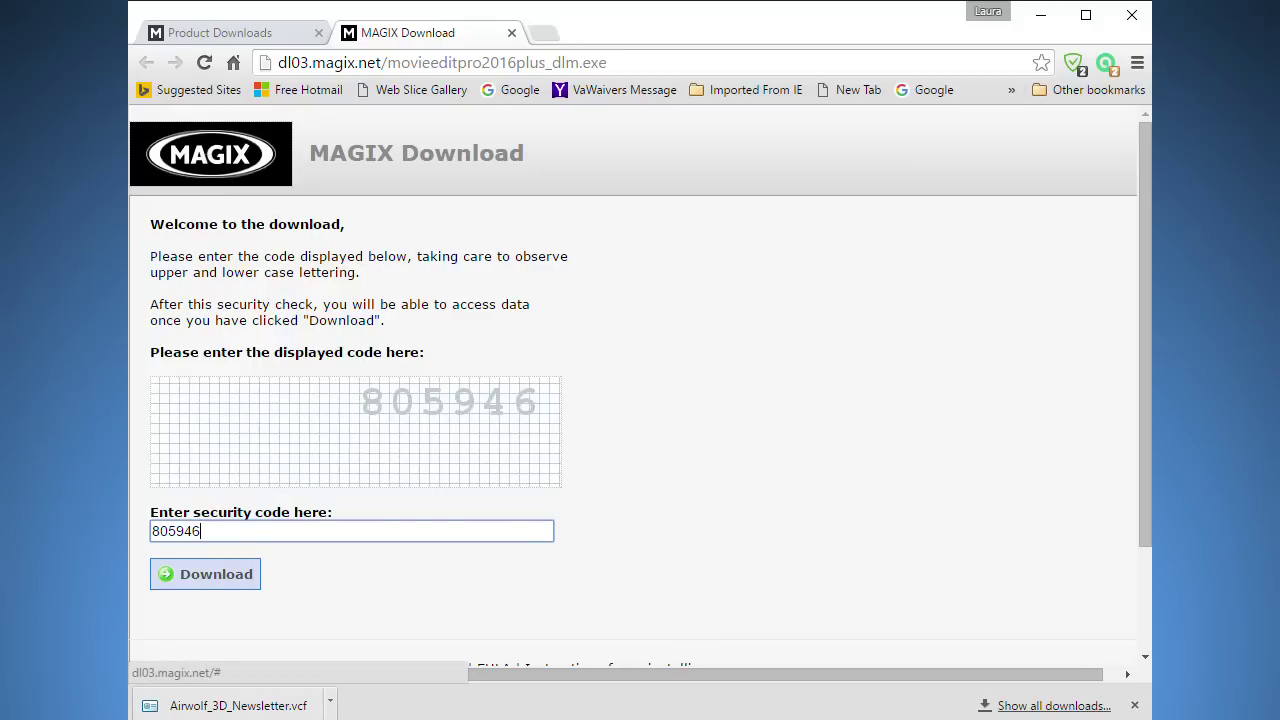
pyautogui.click(216, 574)
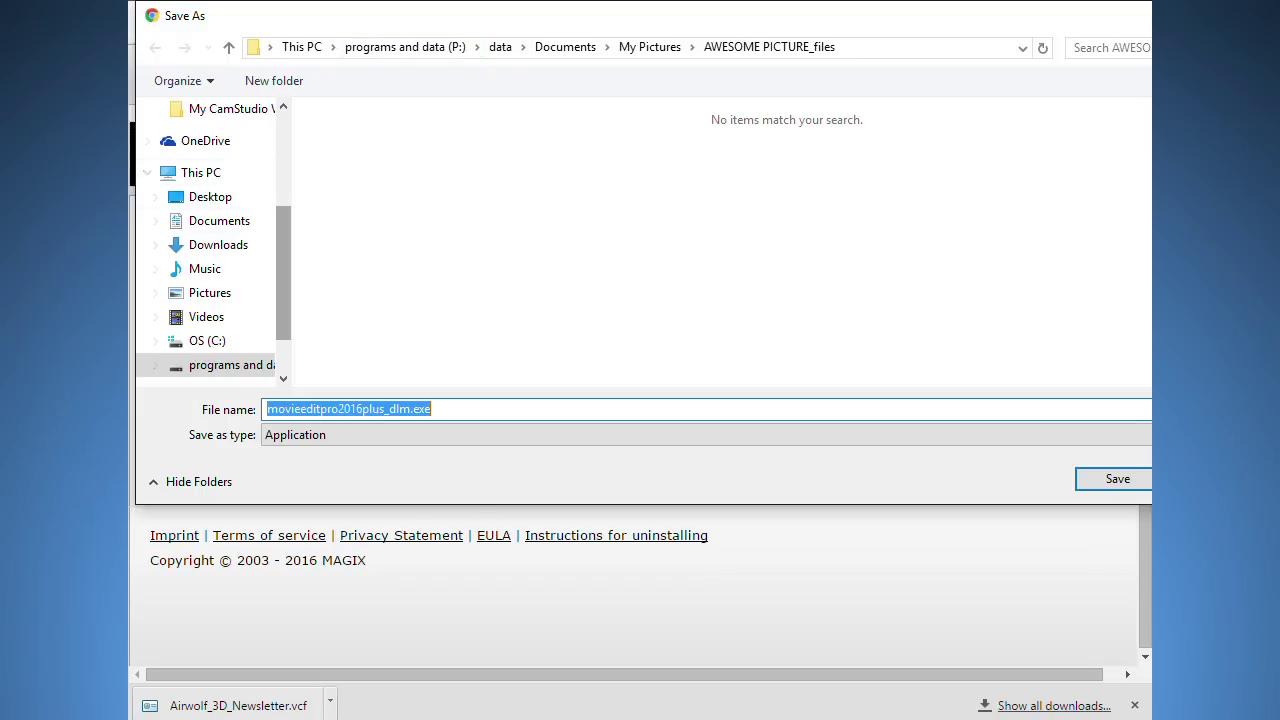
# Save movieeditpro2016plus_dlm.exe to the Desktop, then close Google Chrome.
pyautogui.scroll(3, 210, 240)
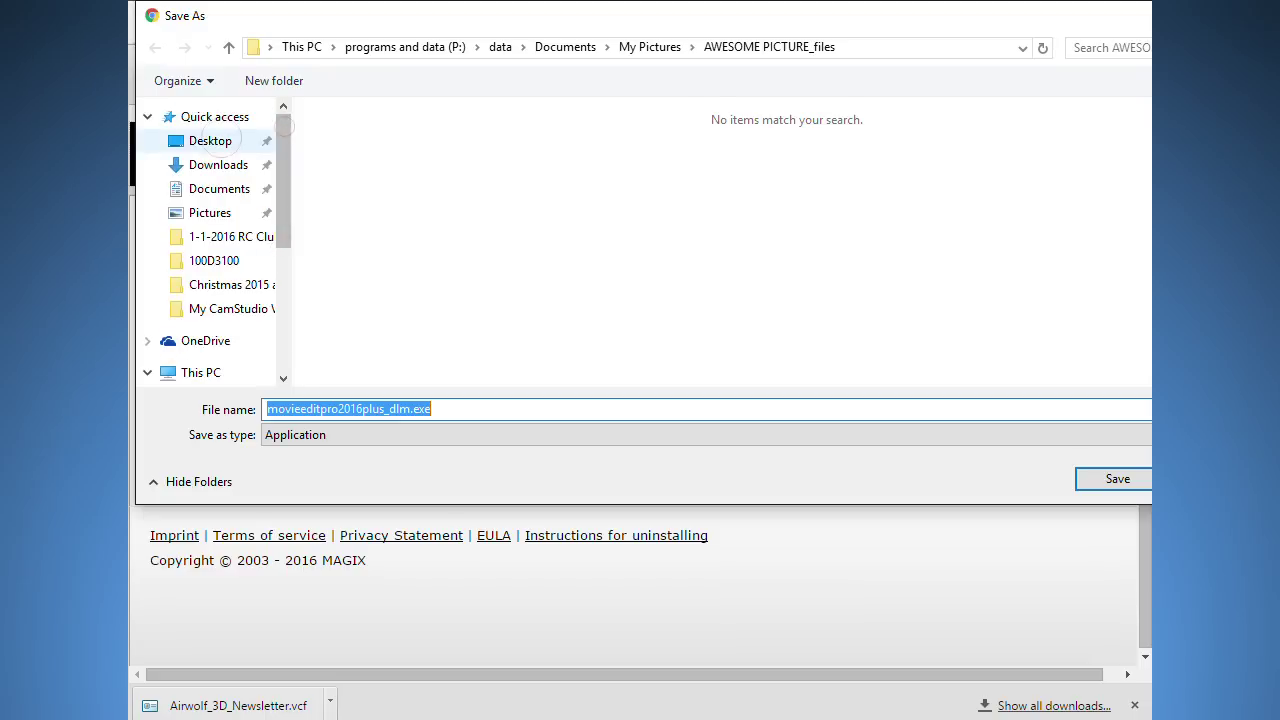
pyautogui.click(210, 141)
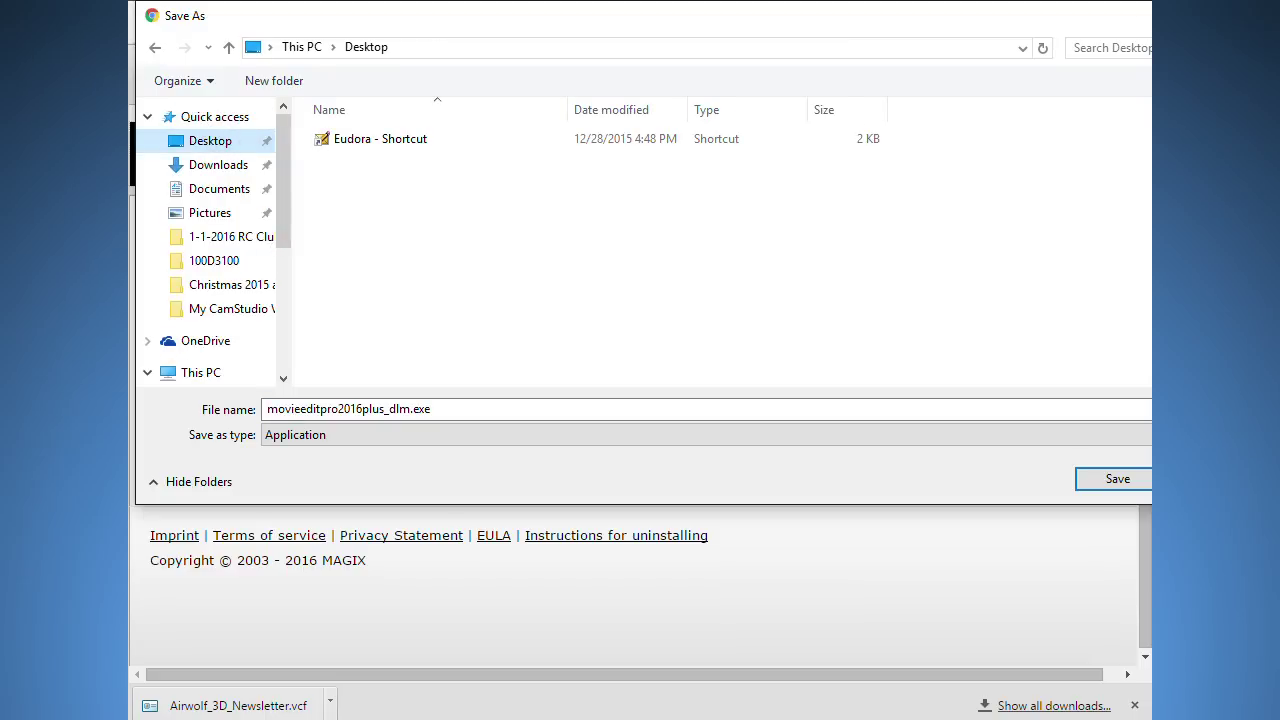
pyautogui.press('Return')
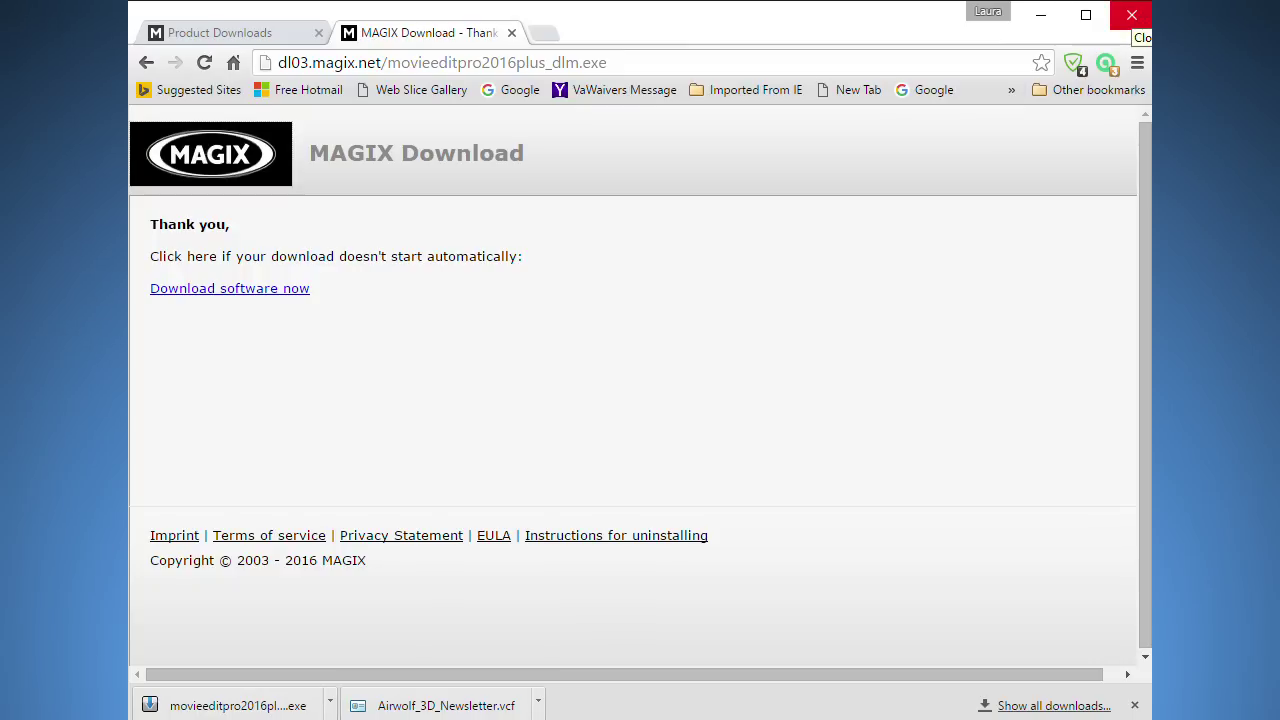
pyautogui.click(1132, 14)
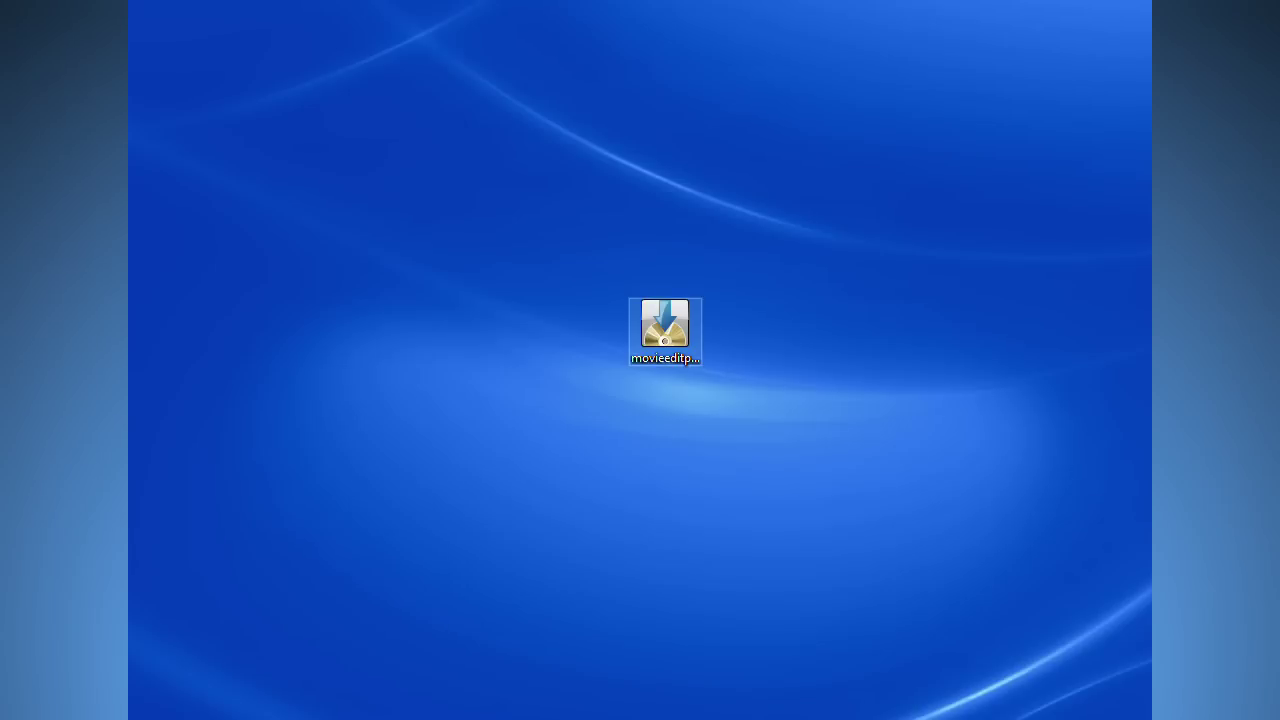
# Run movieeditpro2016plus_dlm.exe from the Desktop and continue installing in English (International).
pyautogui.doubleClick(665, 322)
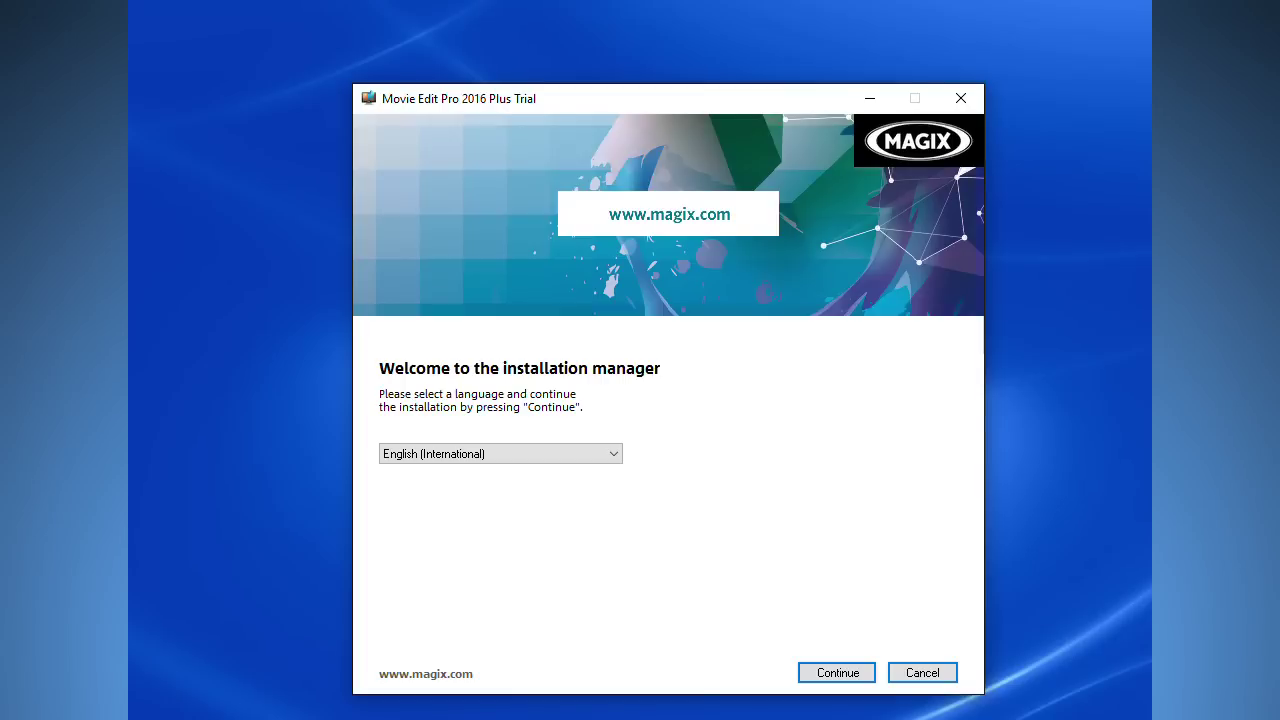
pyautogui.press('Return')
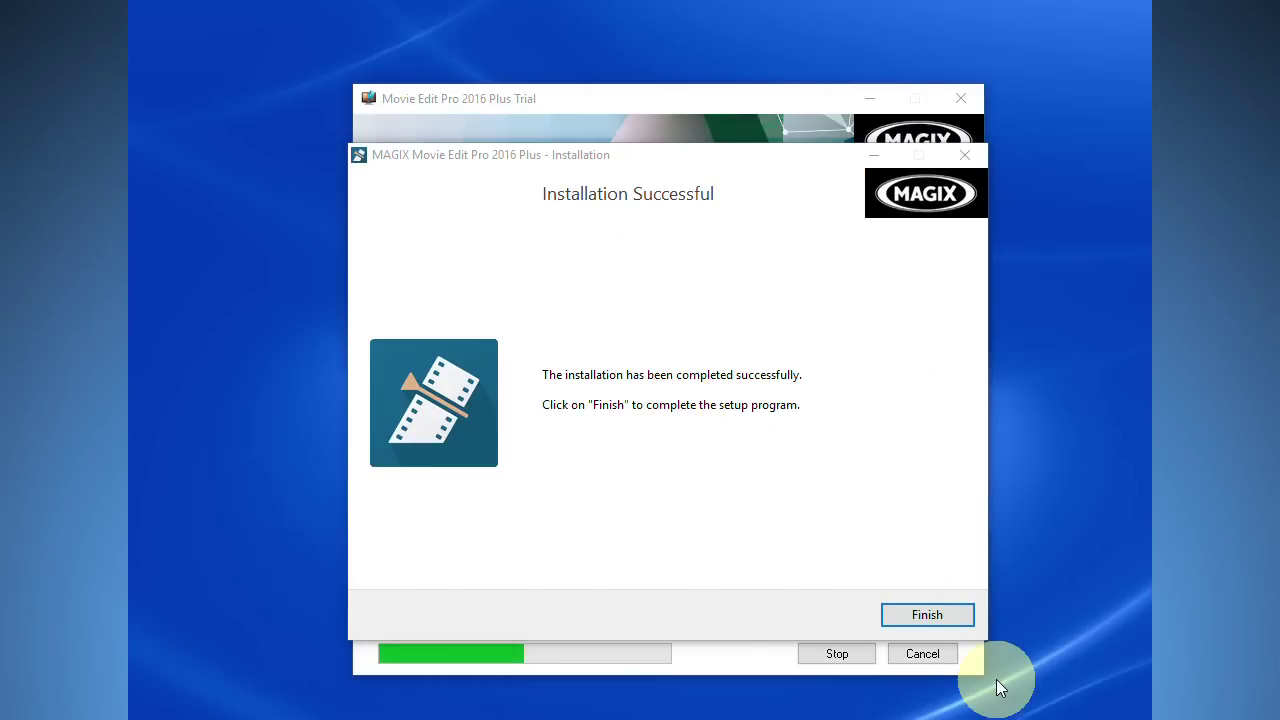
# Finish the successful main installation to reach the Select files list of optional add-ons.
pyautogui.click(927, 614)
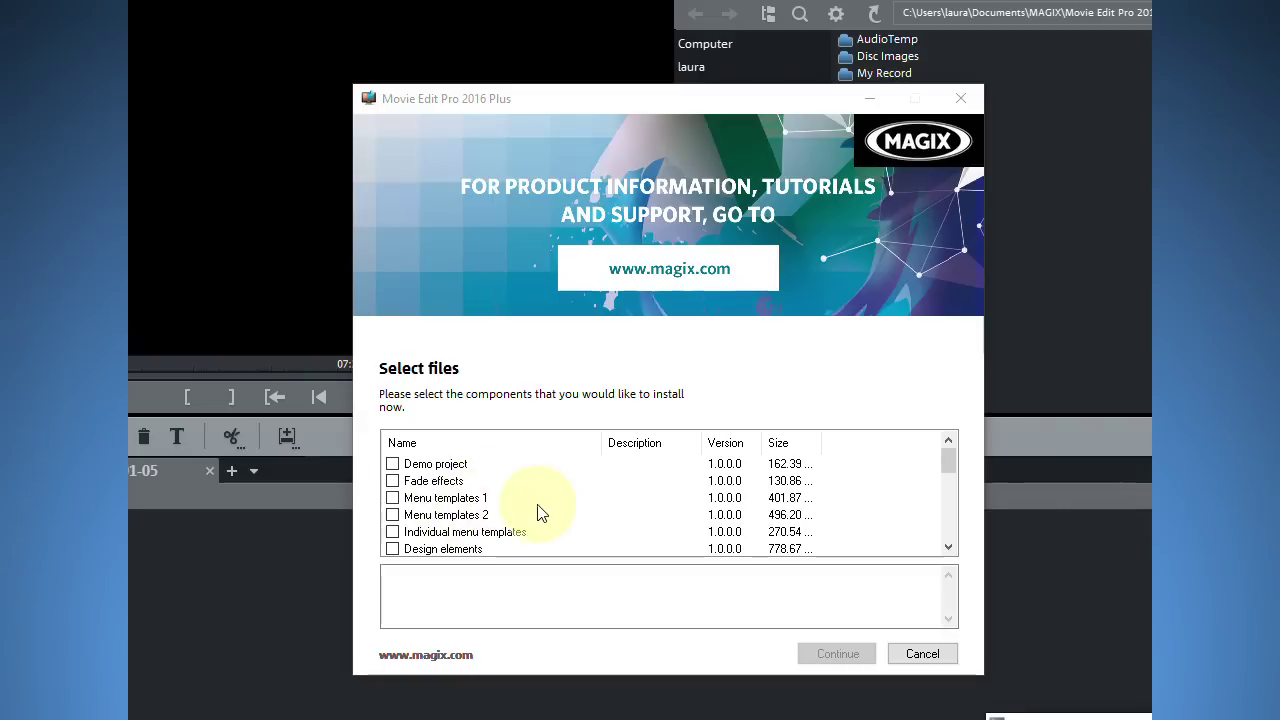
# Select Menu templates 2, Individual menu templates, Design elements and Slideshow Maker styles 1.
pyautogui.scroll(-1, 537, 513)
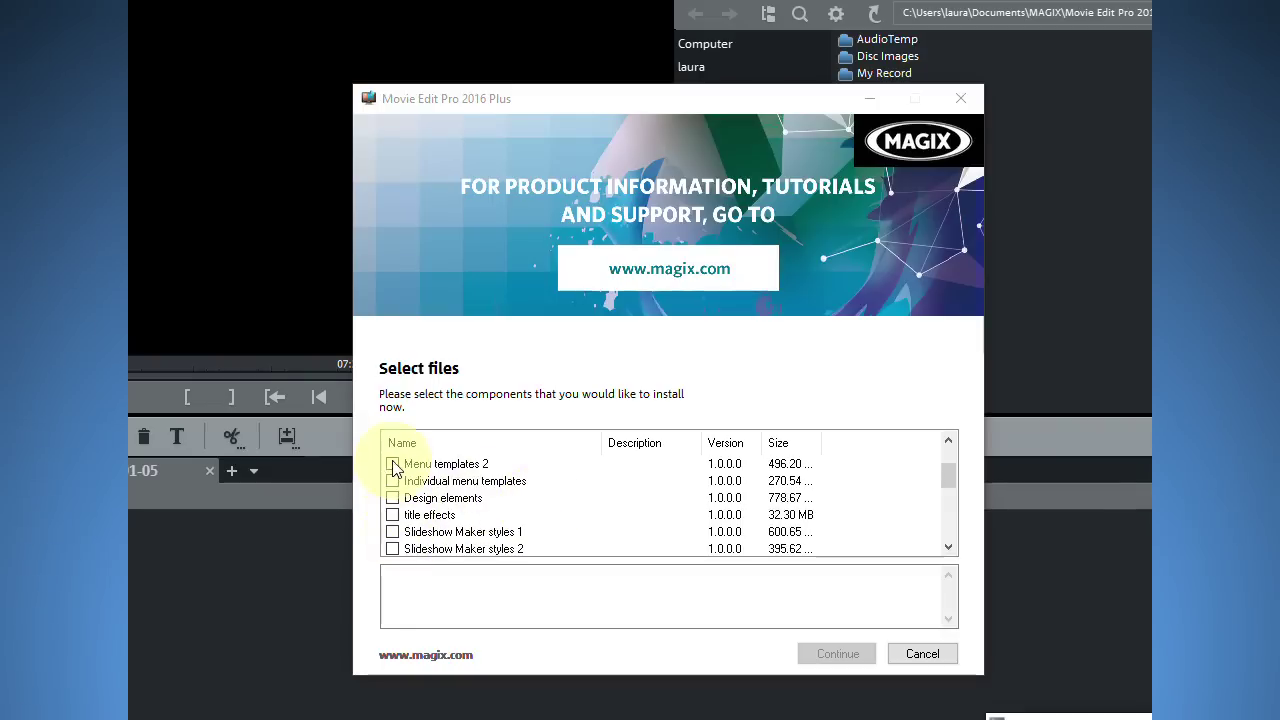
pyautogui.click(393, 465)
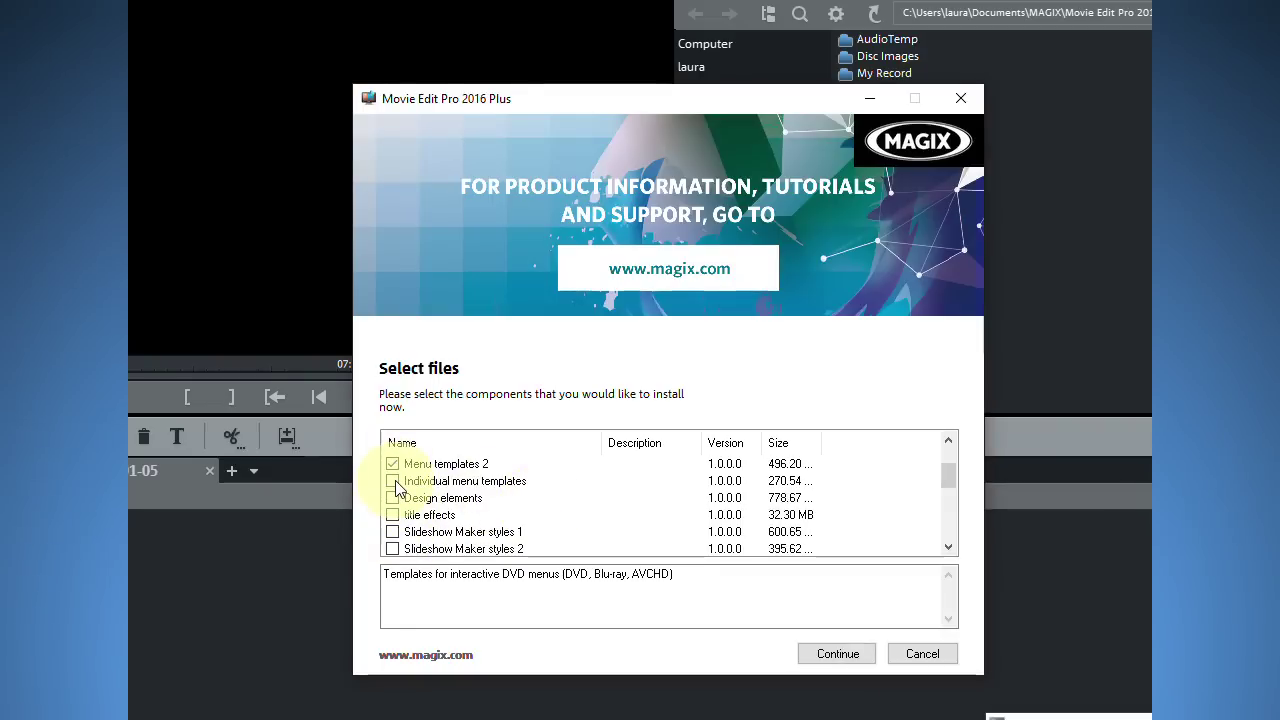
pyautogui.click(393, 481)
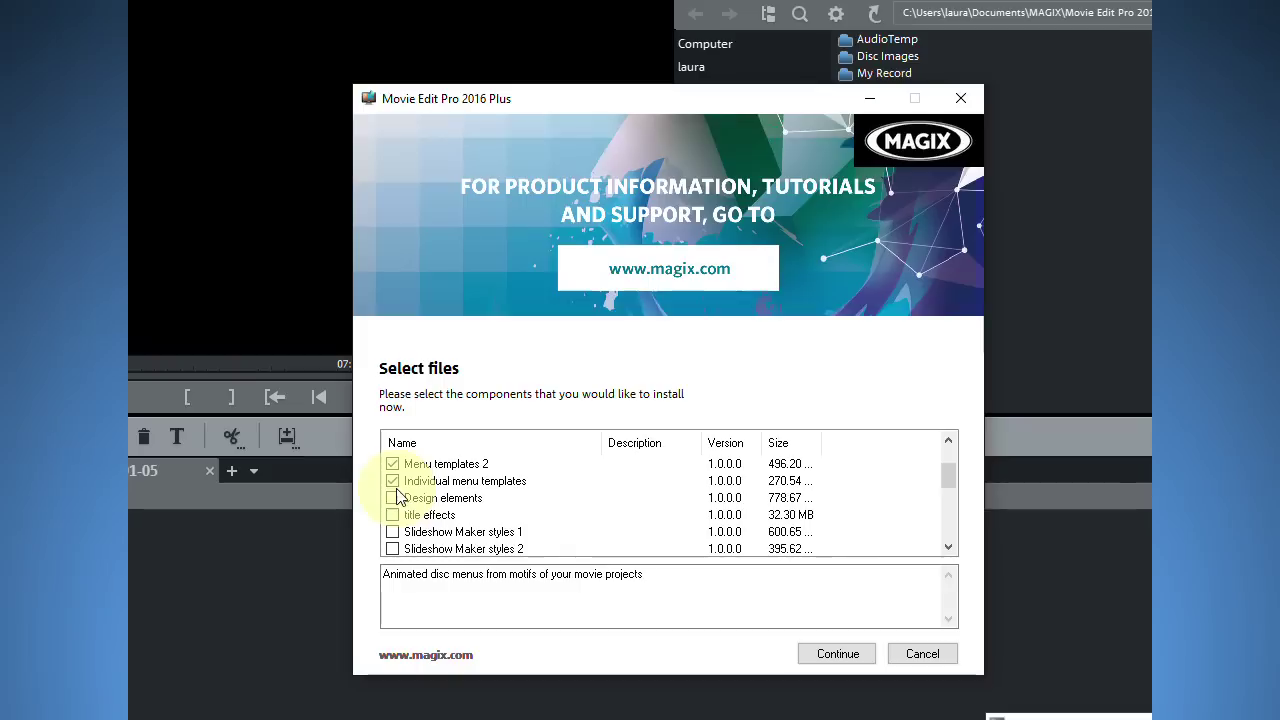
pyautogui.click(395, 499)
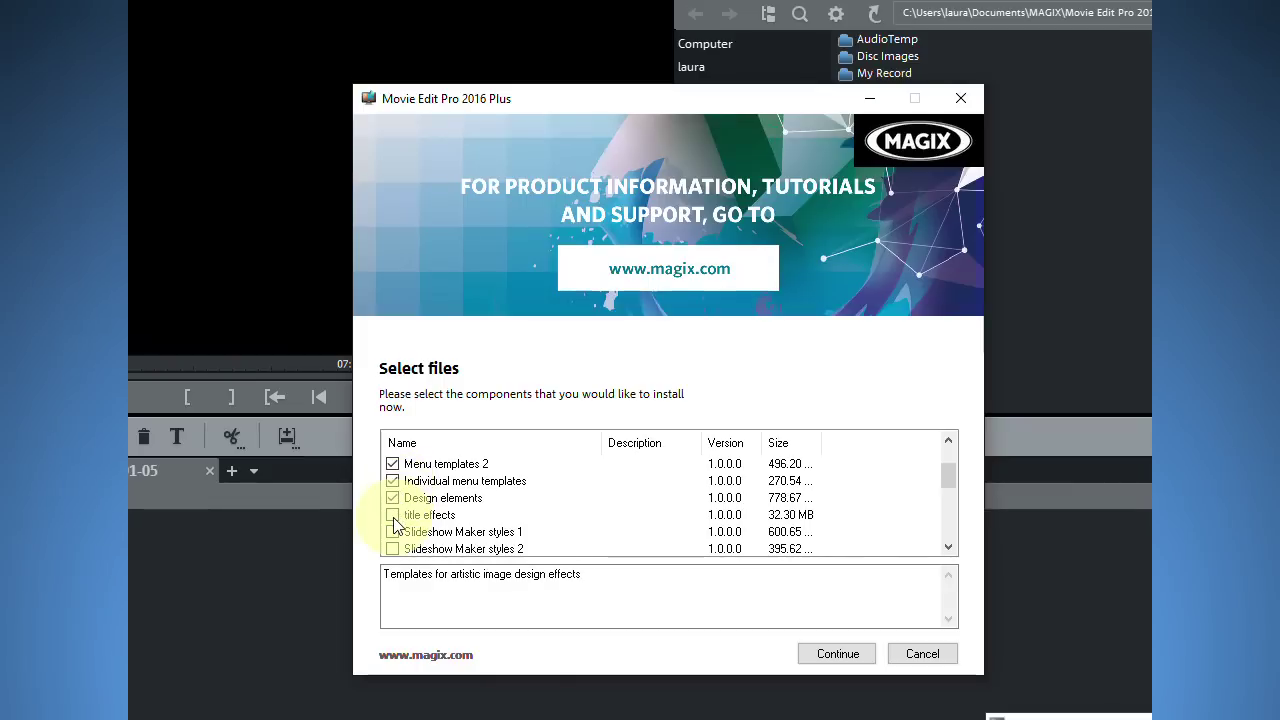
pyautogui.click(394, 535)
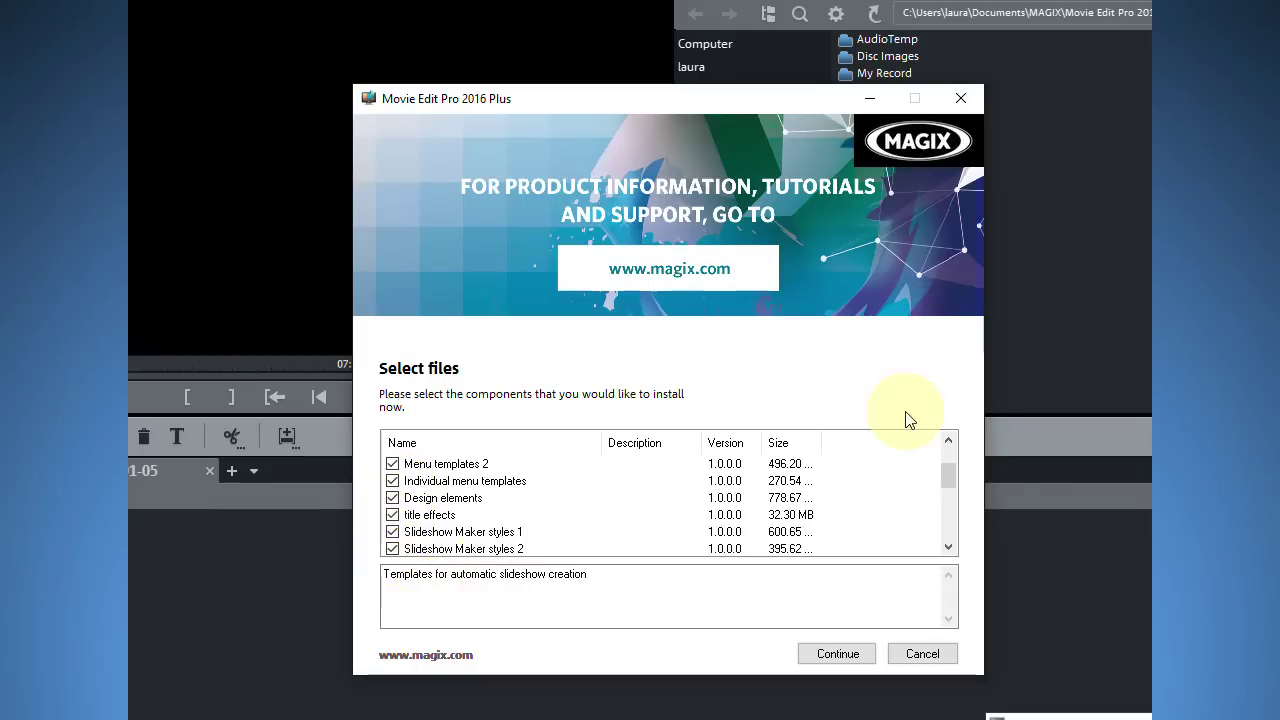
# Add Soundtrack Maker styles, movie templates 1–3 and NewBlue Titler EX, then download, keeping installation files.
pyautogui.moveTo(942, 478); pyautogui.dragTo(943, 499)
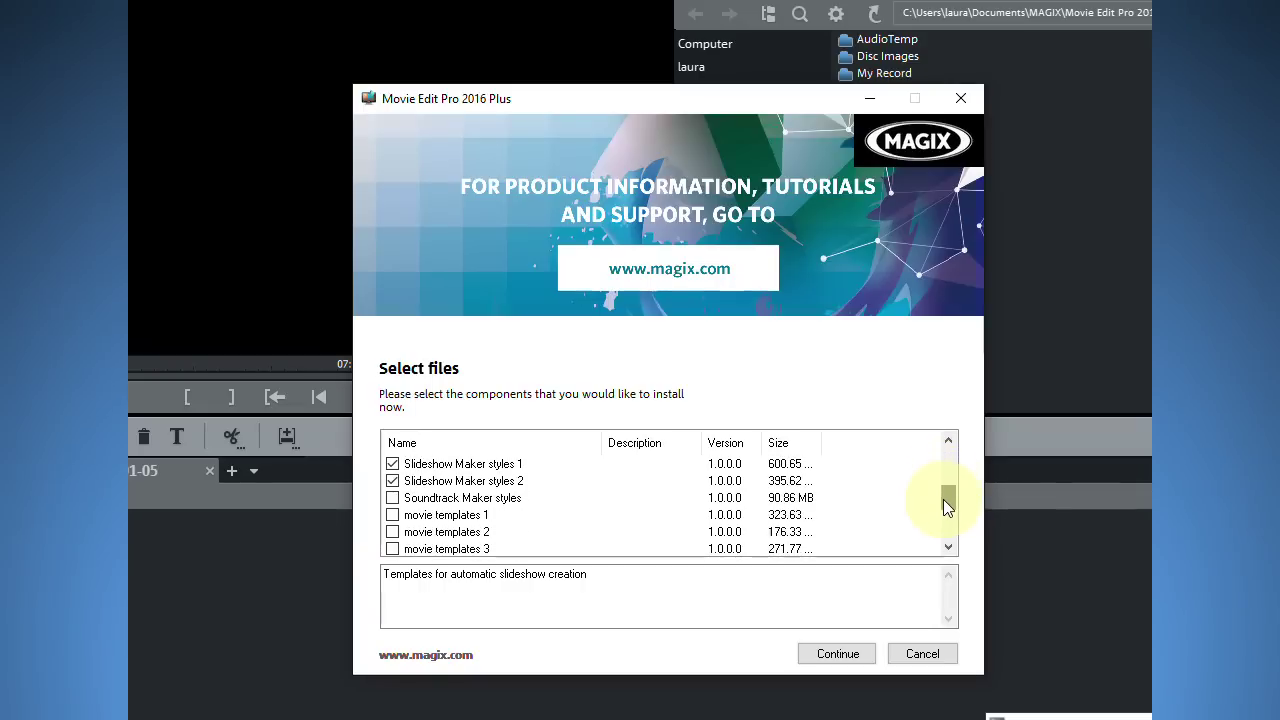
pyautogui.click(393, 499)
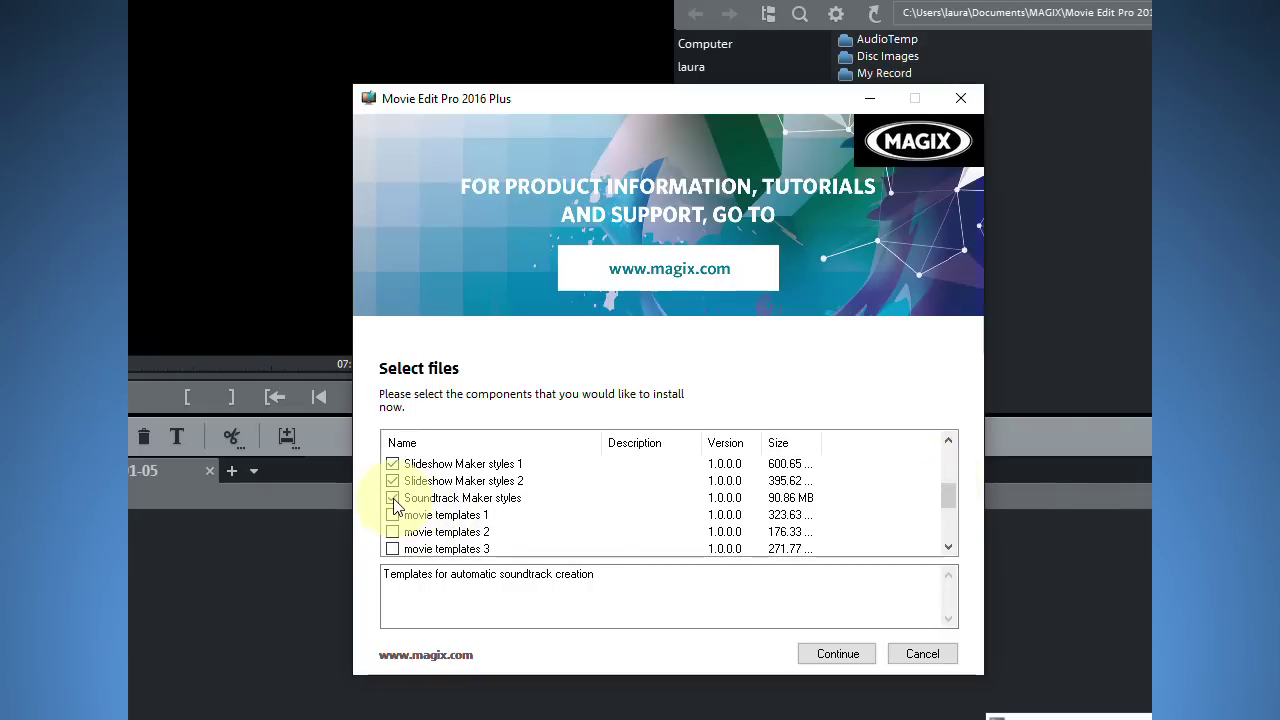
pyautogui.click(393, 515)
pyautogui.click(393, 532)
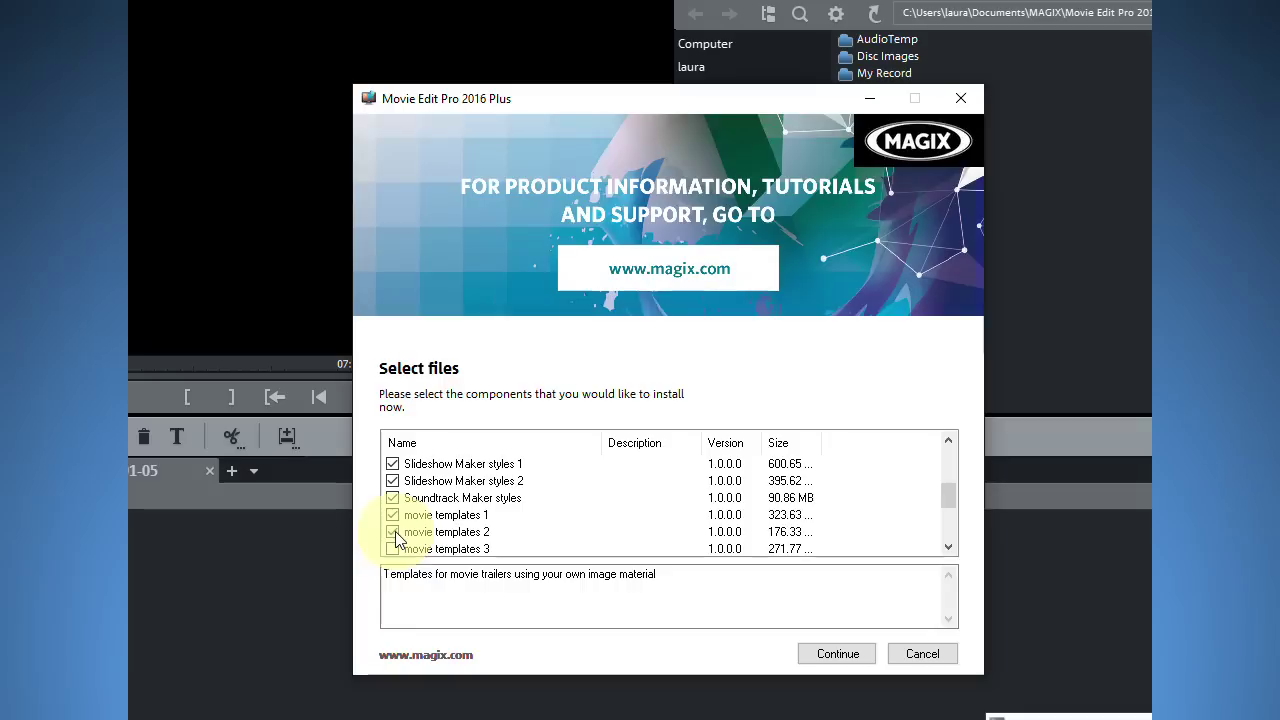
pyautogui.click(393, 549)
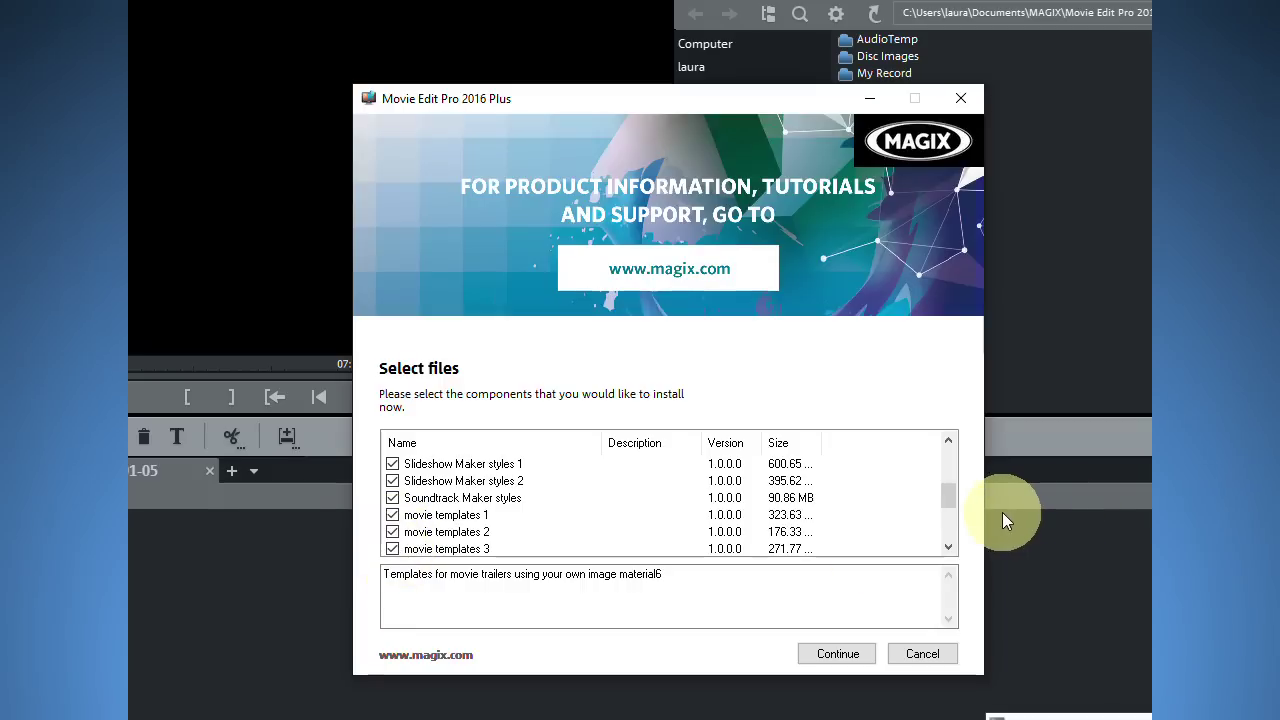
pyautogui.moveTo(950, 503); pyautogui.dragTo(950, 530)
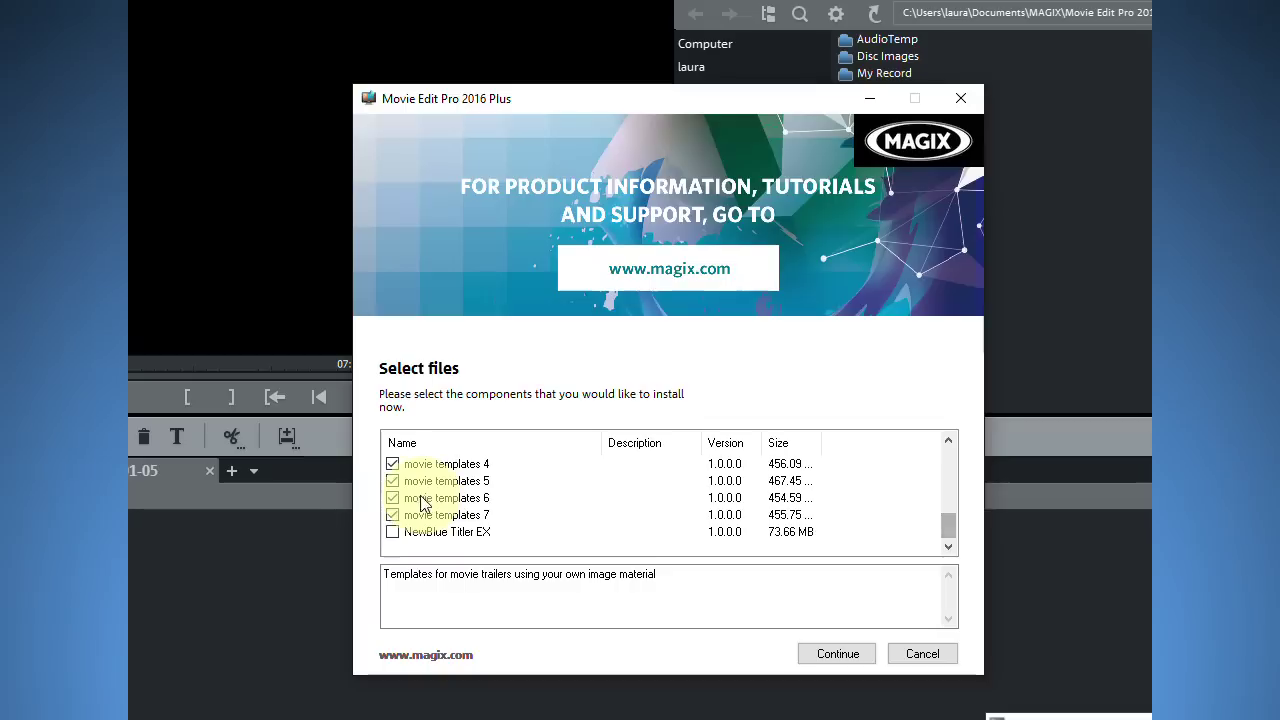
pyautogui.click(393, 532)
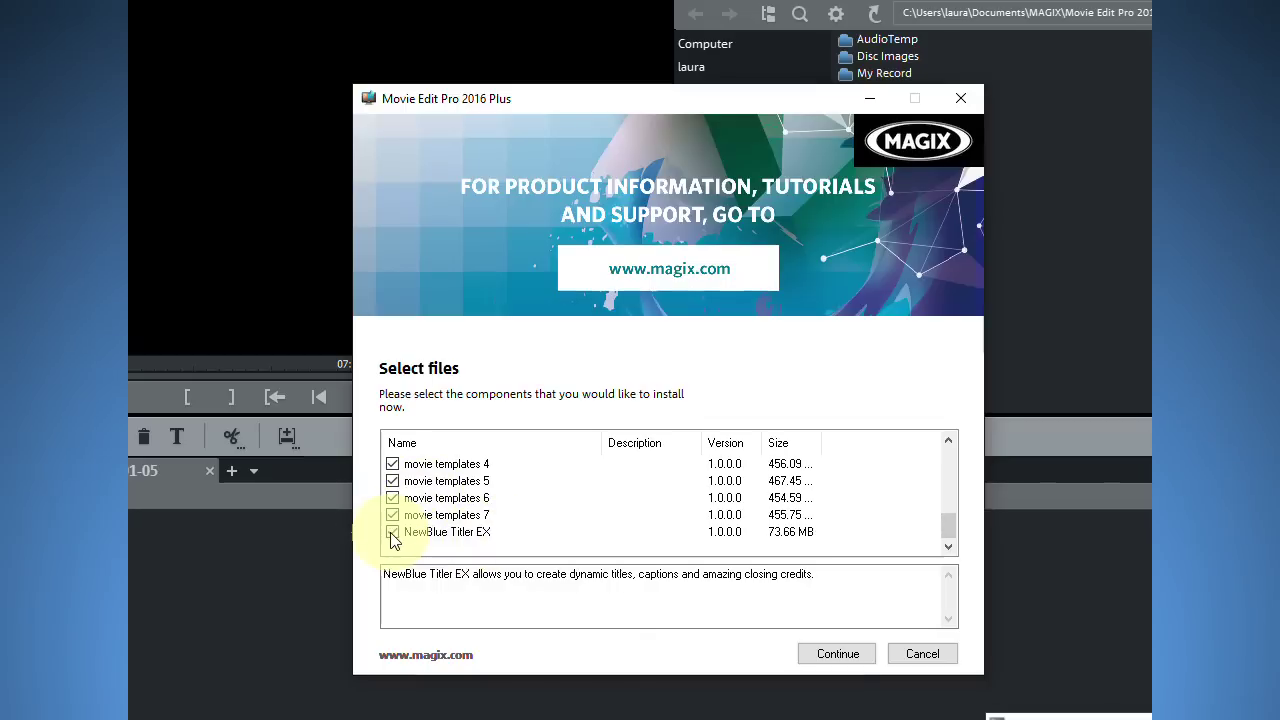
pyautogui.click(838, 654)
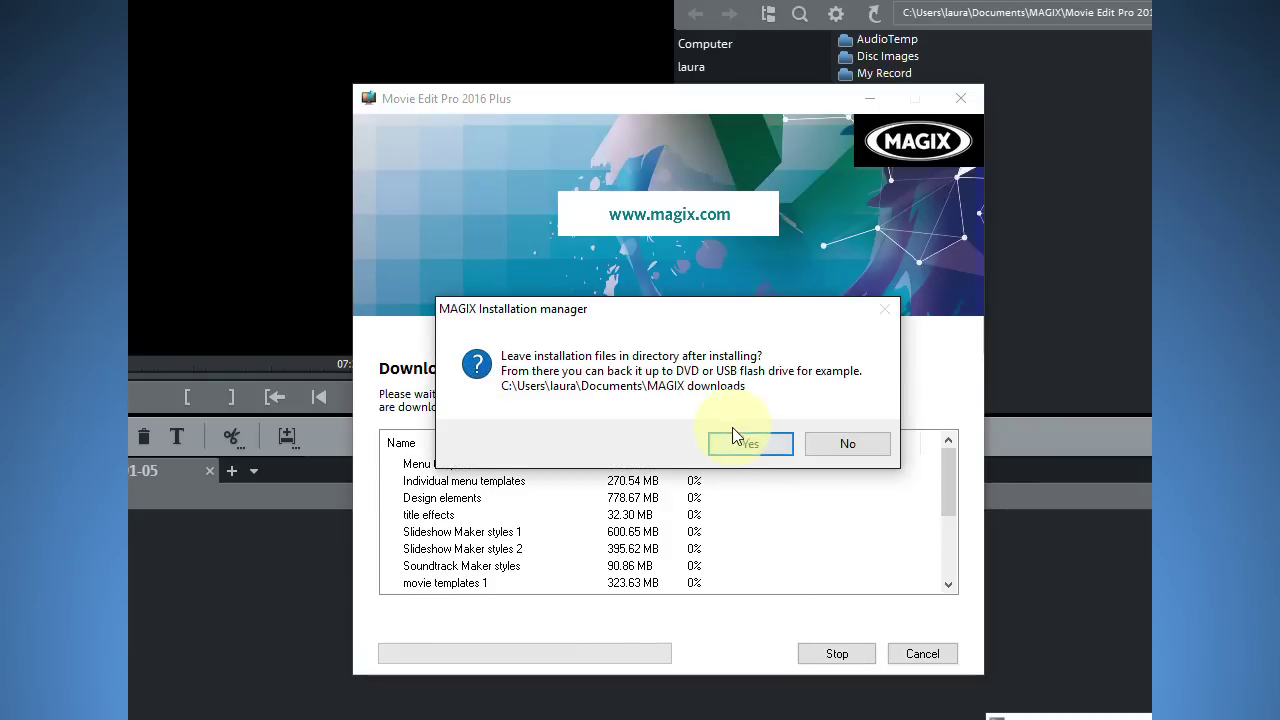
pyautogui.click(747, 446)
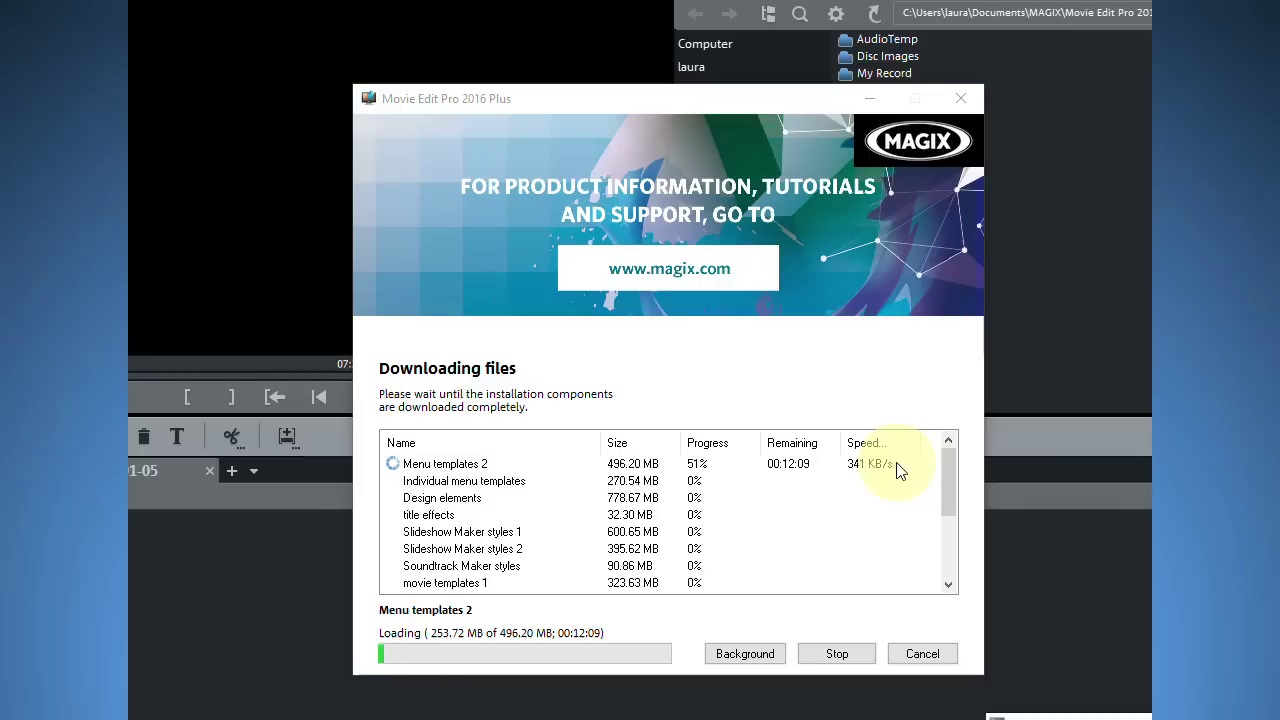
# Let the first four template packs download through title effects, then cancel the remaining downloads.
pyautogui.moveTo(952, 468); pyautogui.dragTo(944, 556)
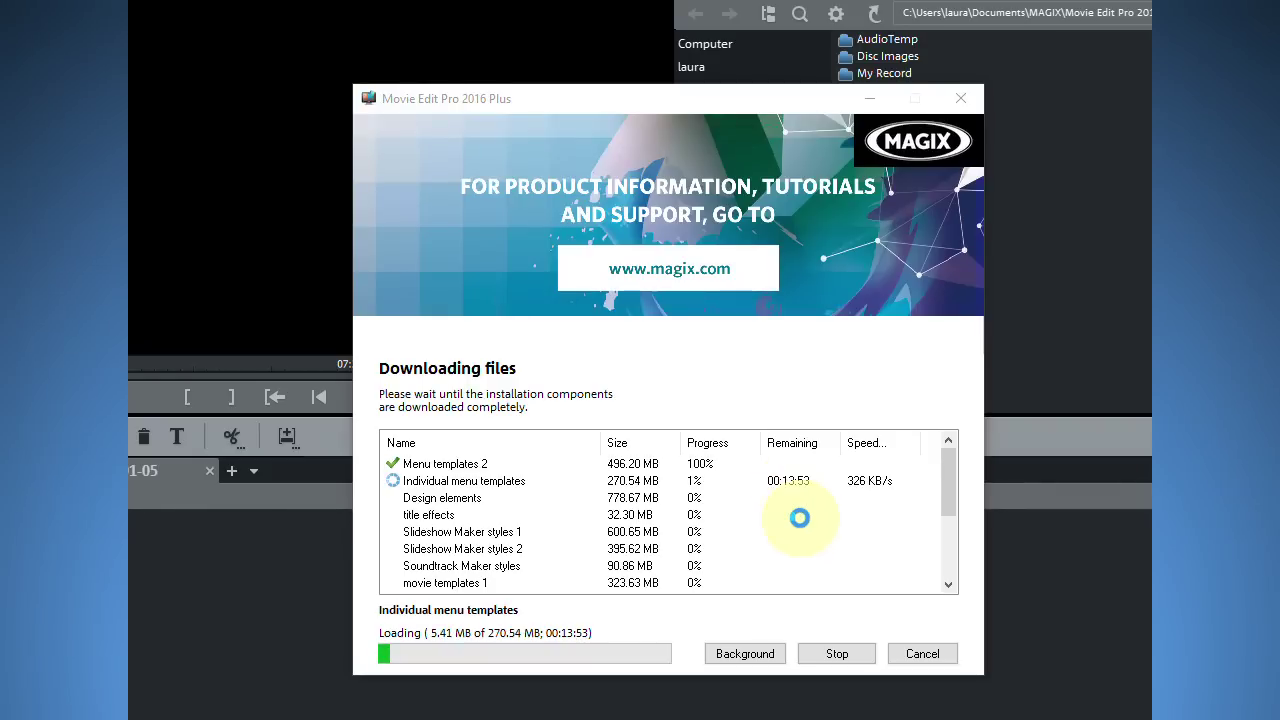
pyautogui.click(946, 465)
pyautogui.moveTo(946, 465); pyautogui.dragTo(946, 409)
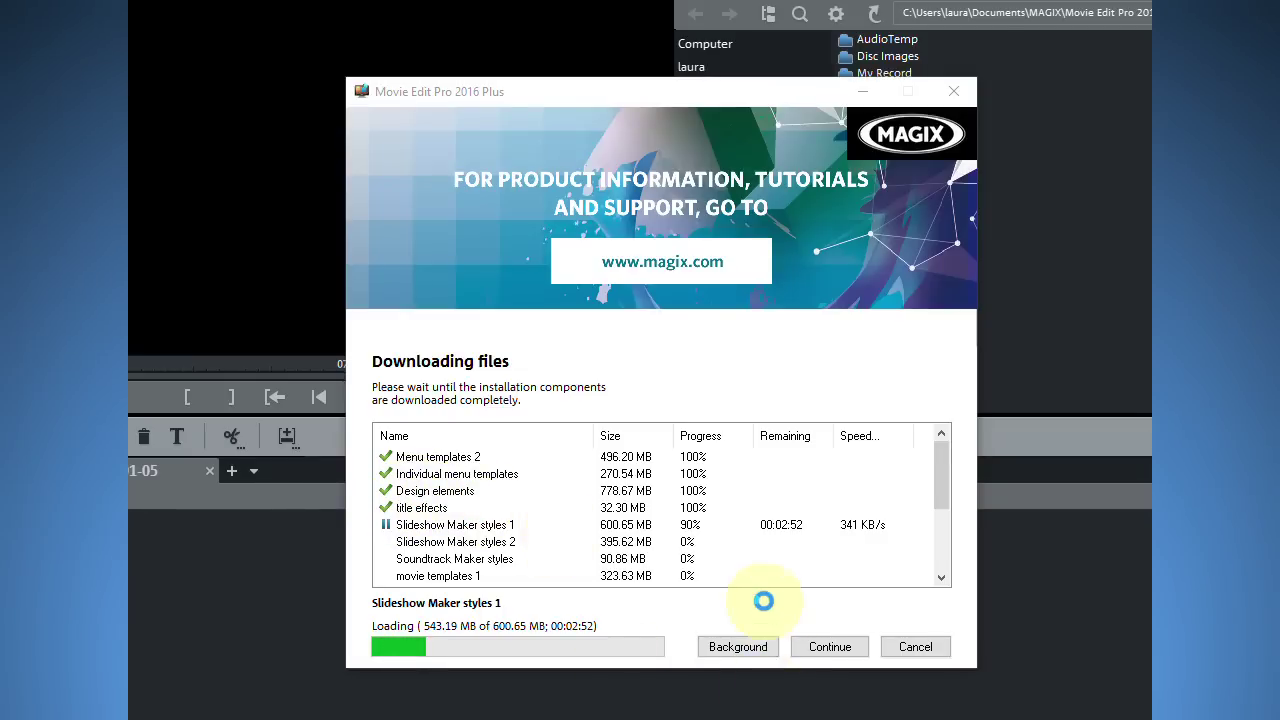
pyautogui.click(913, 645)
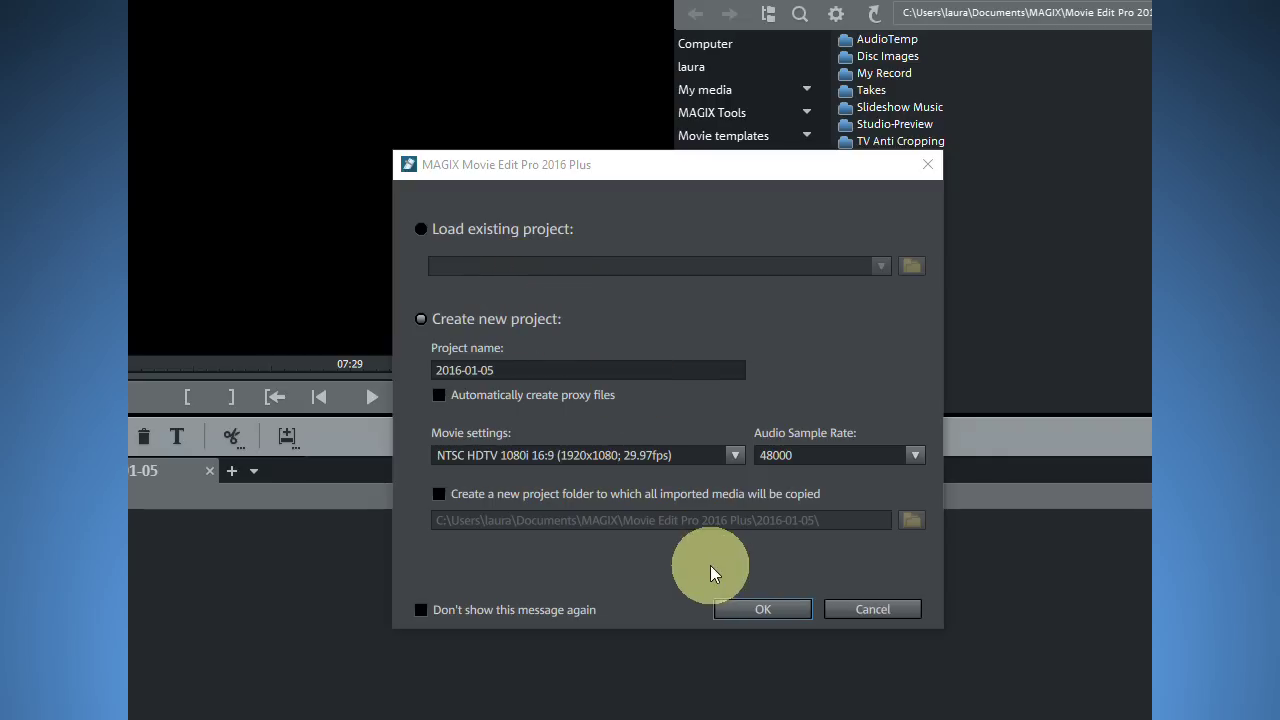
# Create project 2016-01-05 with default settings and drag the editor window's edges to fit the screen.
pyautogui.click(768, 615)
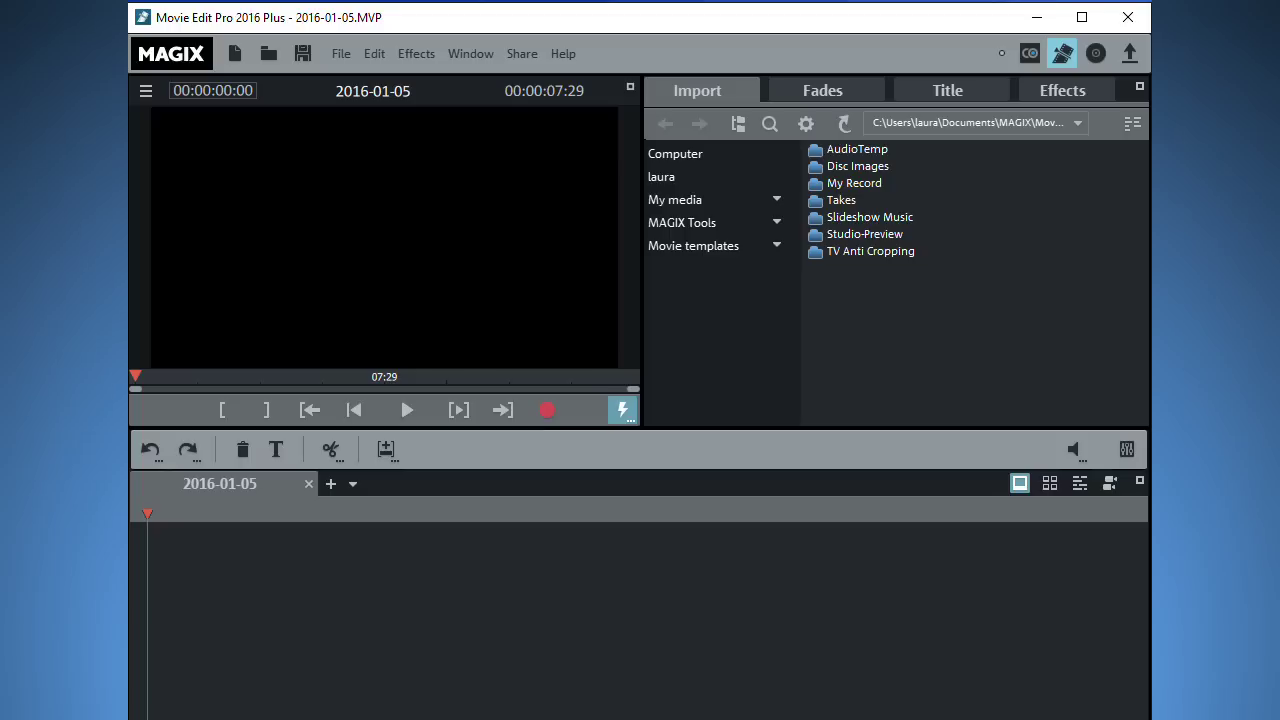
pyautogui.moveTo(1150, 688); pyautogui.dragTo(1153, 690)
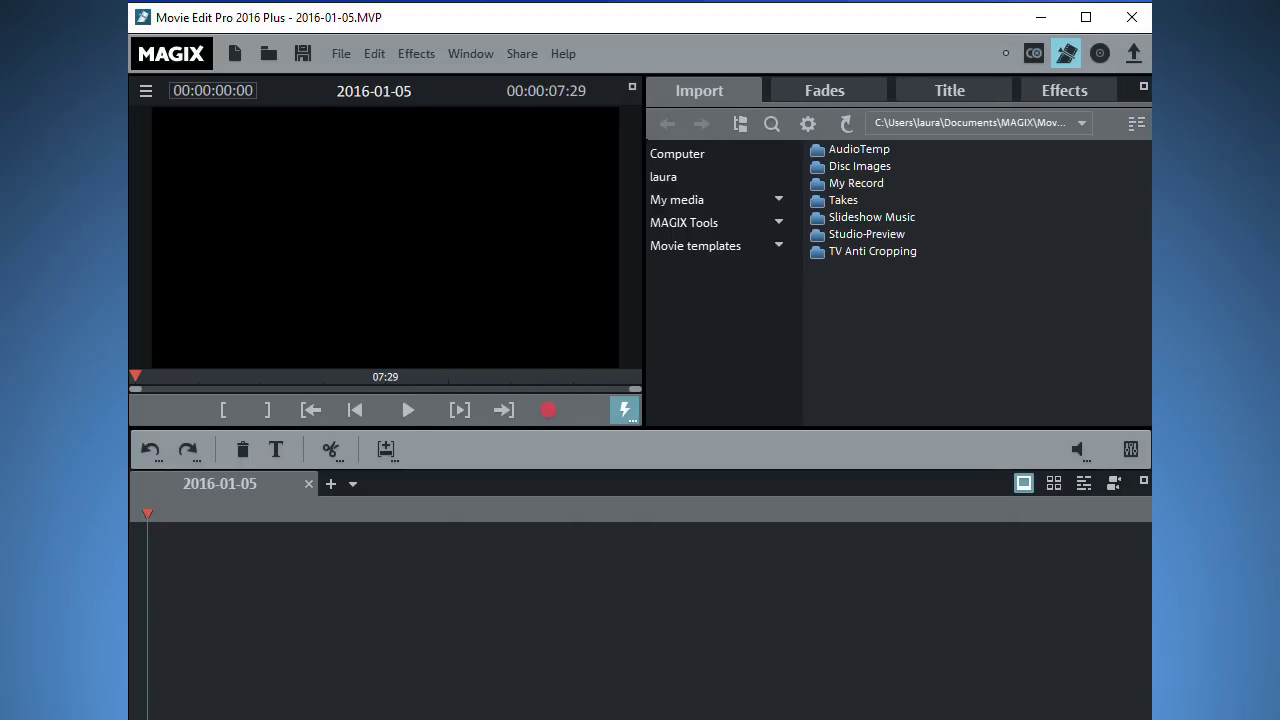
pyautogui.moveTo(829, 719); pyautogui.dragTo(829, 709)
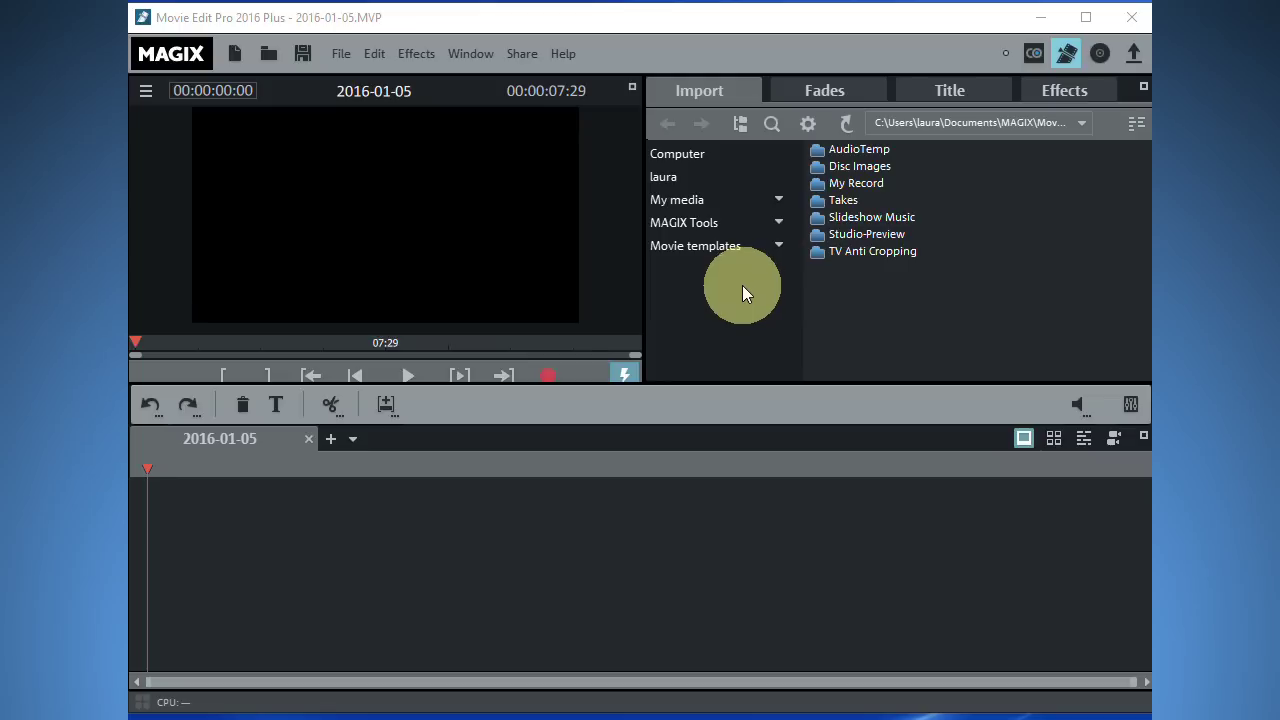
pyautogui.click(562, 56)
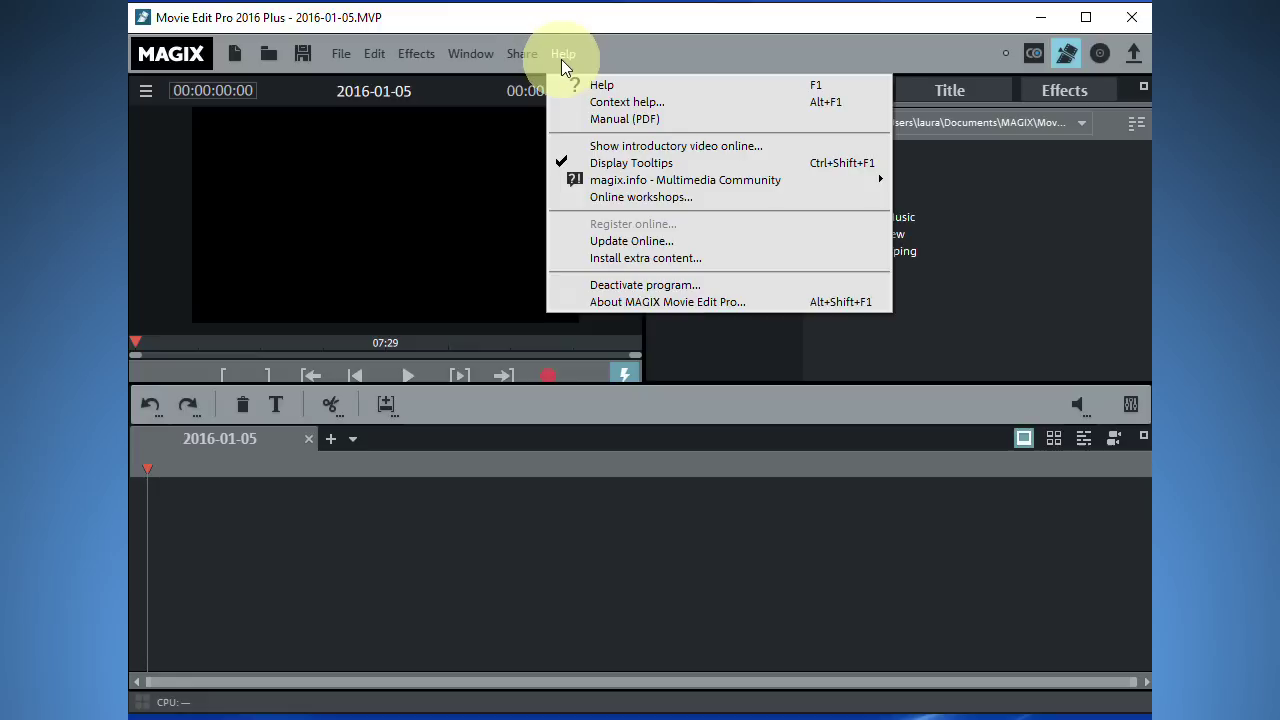
# Choose Help > Install extra content, then Download extra content to list the free add-ons.
pyautogui.click(638, 260)
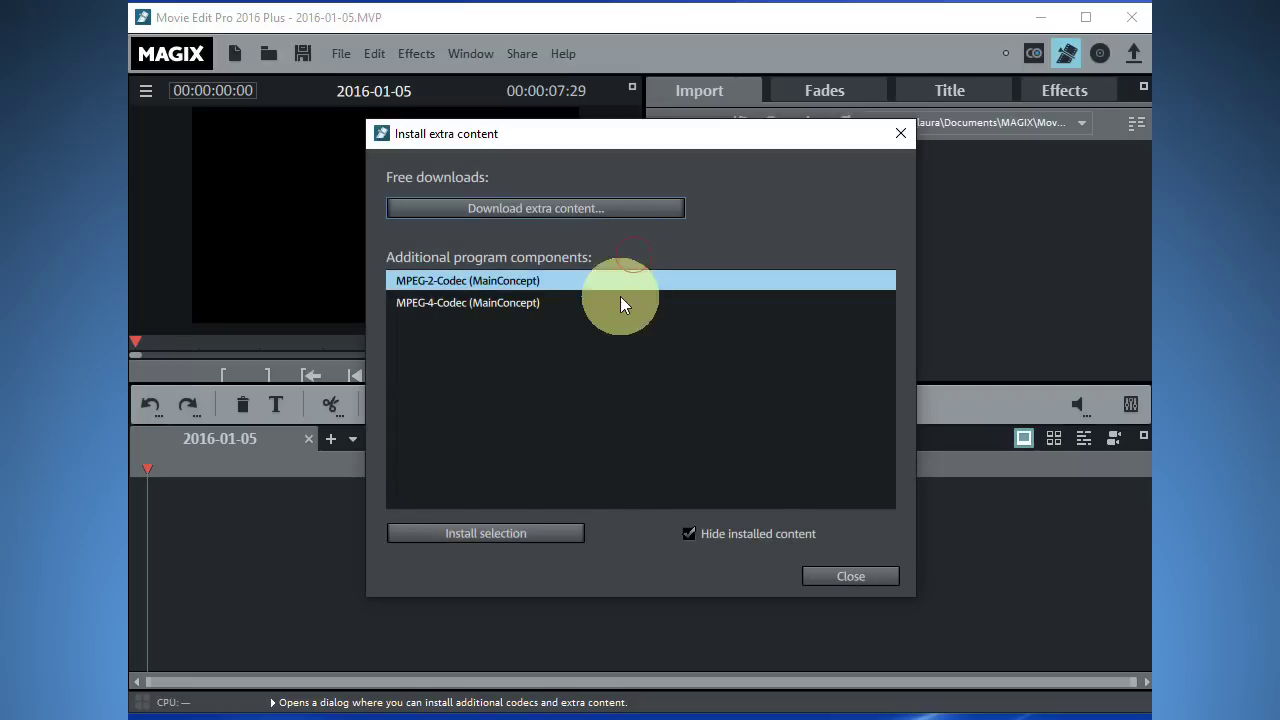
pyautogui.click(554, 207)
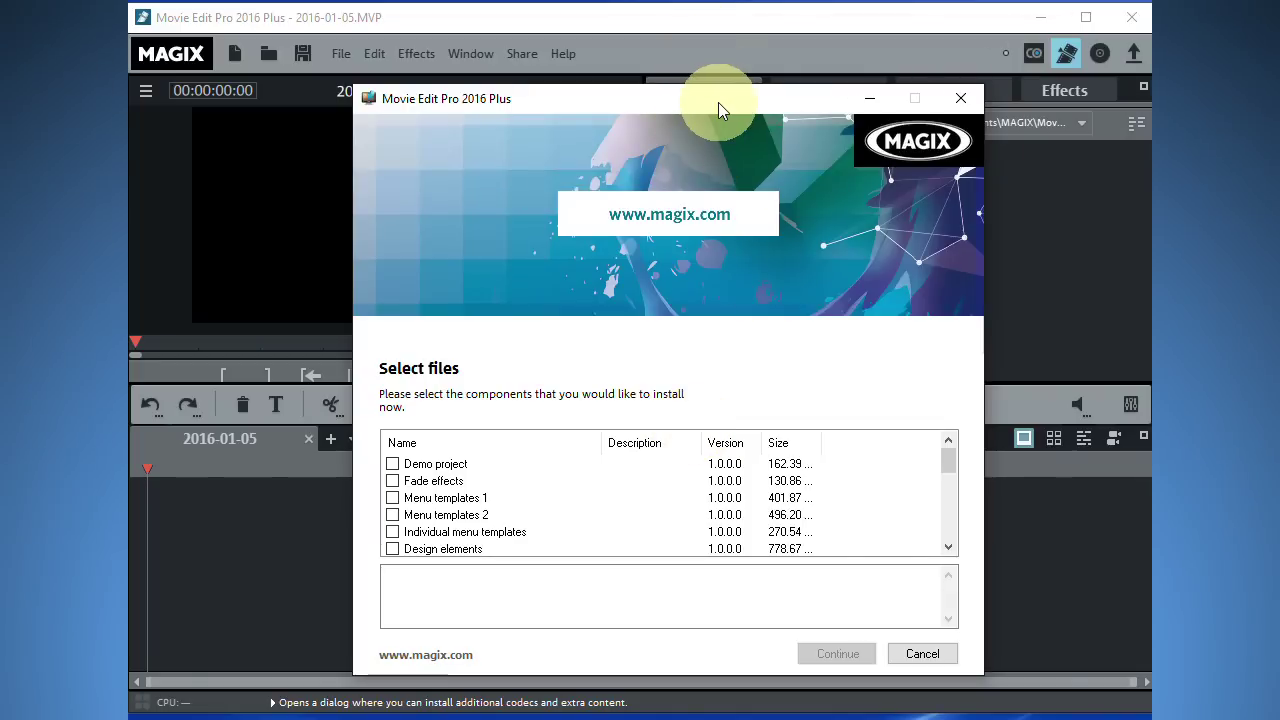
# Select the Fade effects and Menu templates 1 packages, continue, and choose to keep the installation files.
pyautogui.moveTo(720, 97); pyautogui.dragTo(727, 49)
pyautogui.scroll(-4, 636, 460)
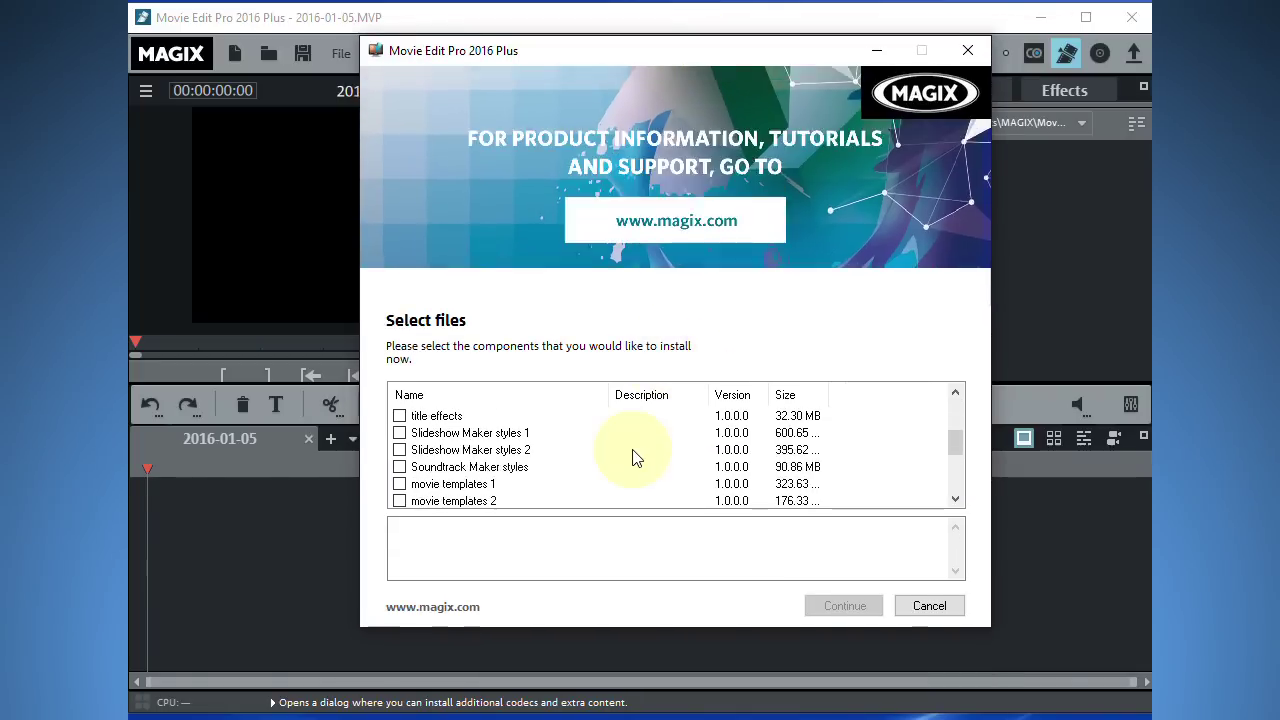
pyautogui.scroll(4, 636, 460)
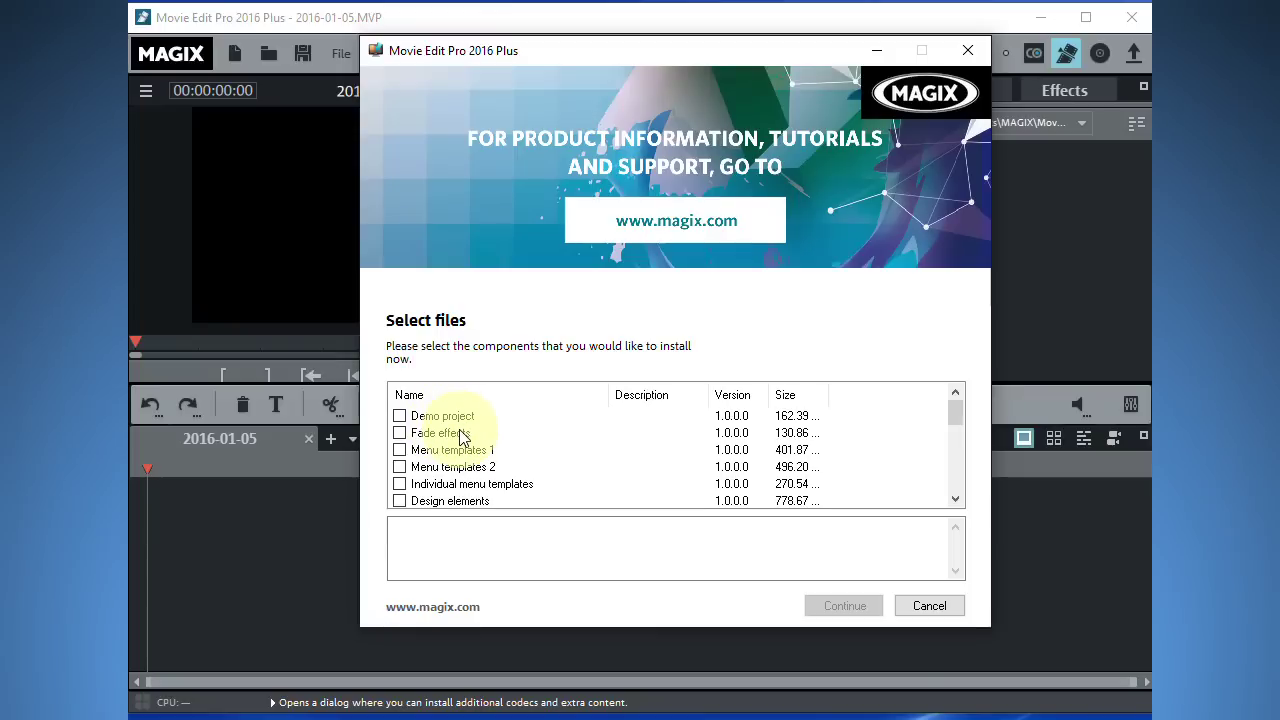
pyautogui.click(405, 435)
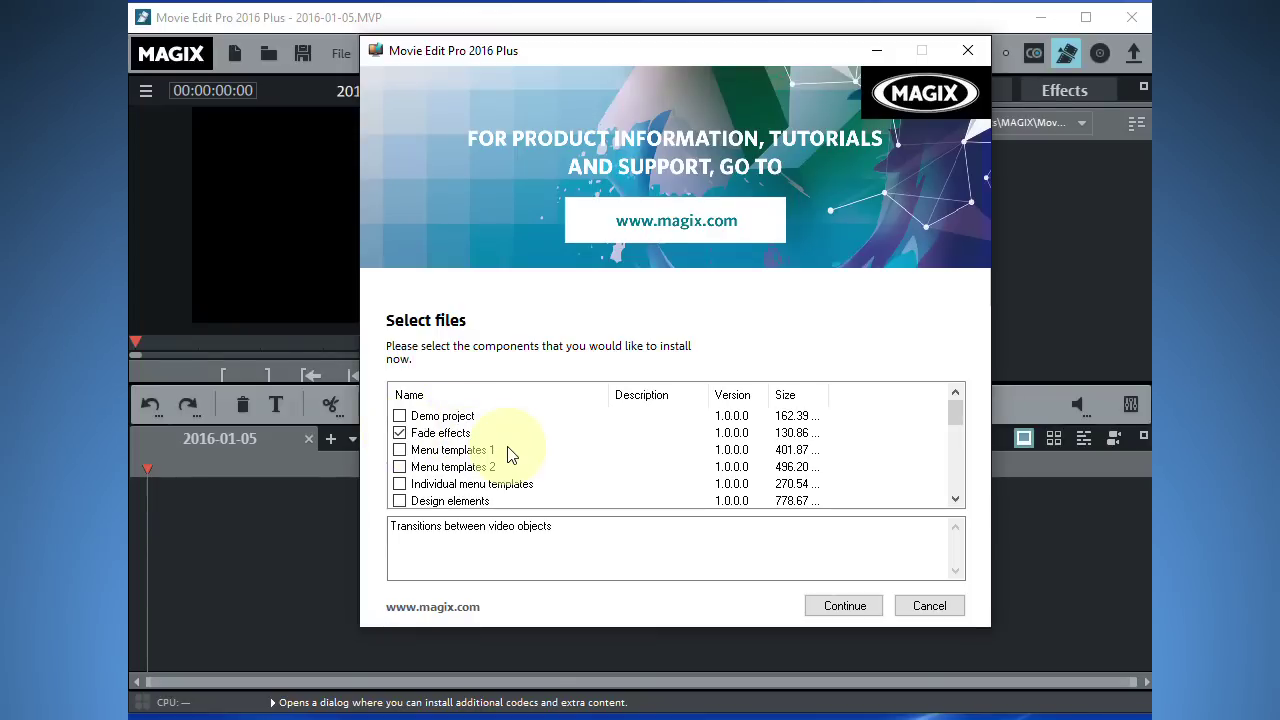
pyautogui.moveTo(828, 396); pyautogui.dragTo(903, 398)
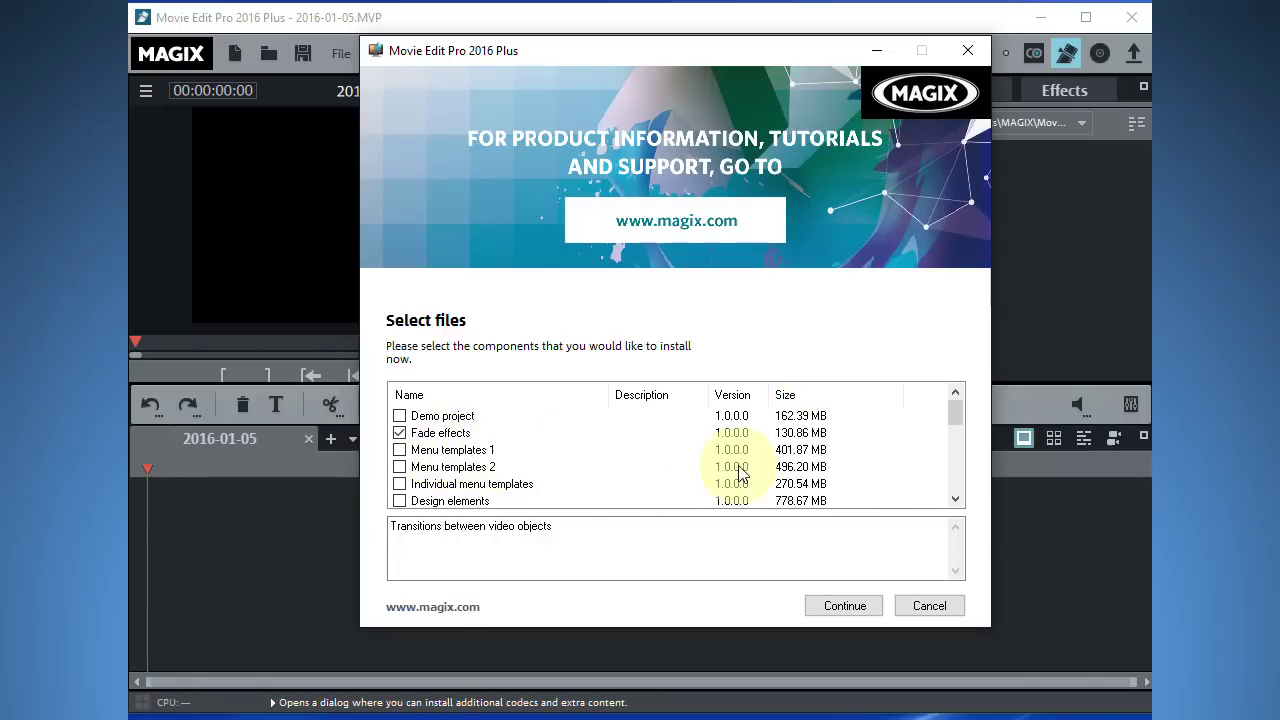
pyautogui.click(399, 450)
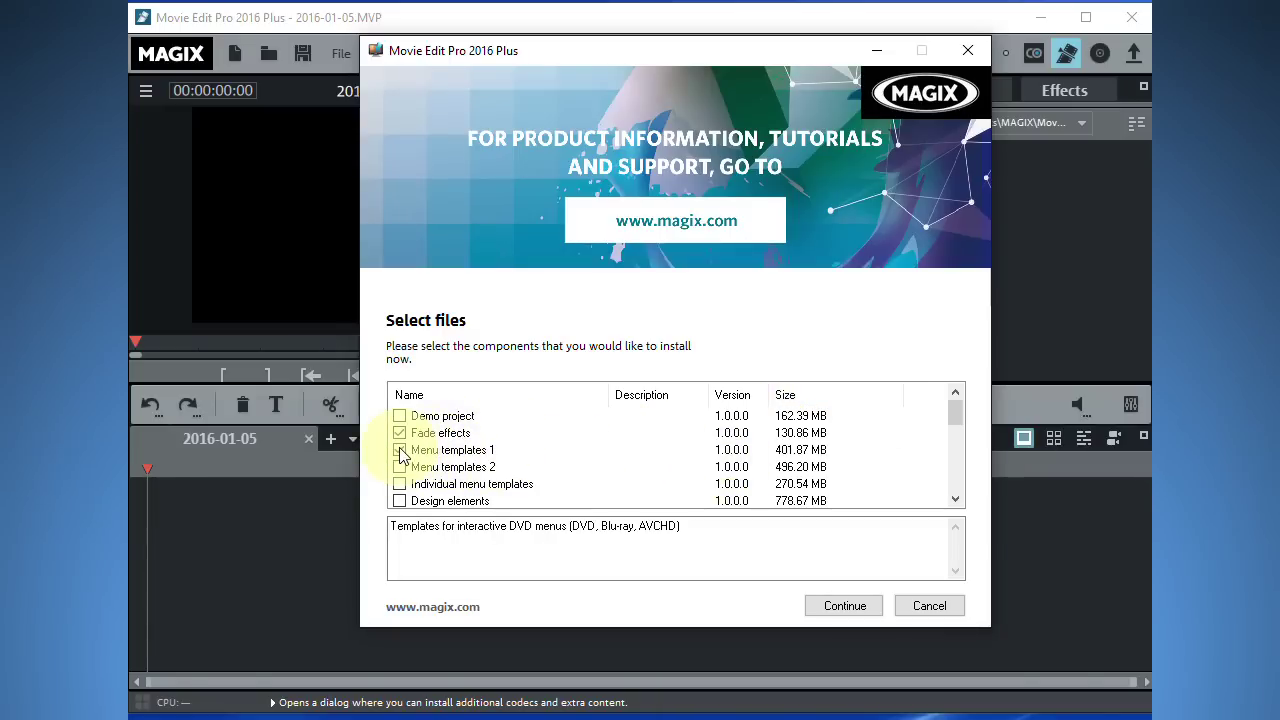
pyautogui.click(836, 606)
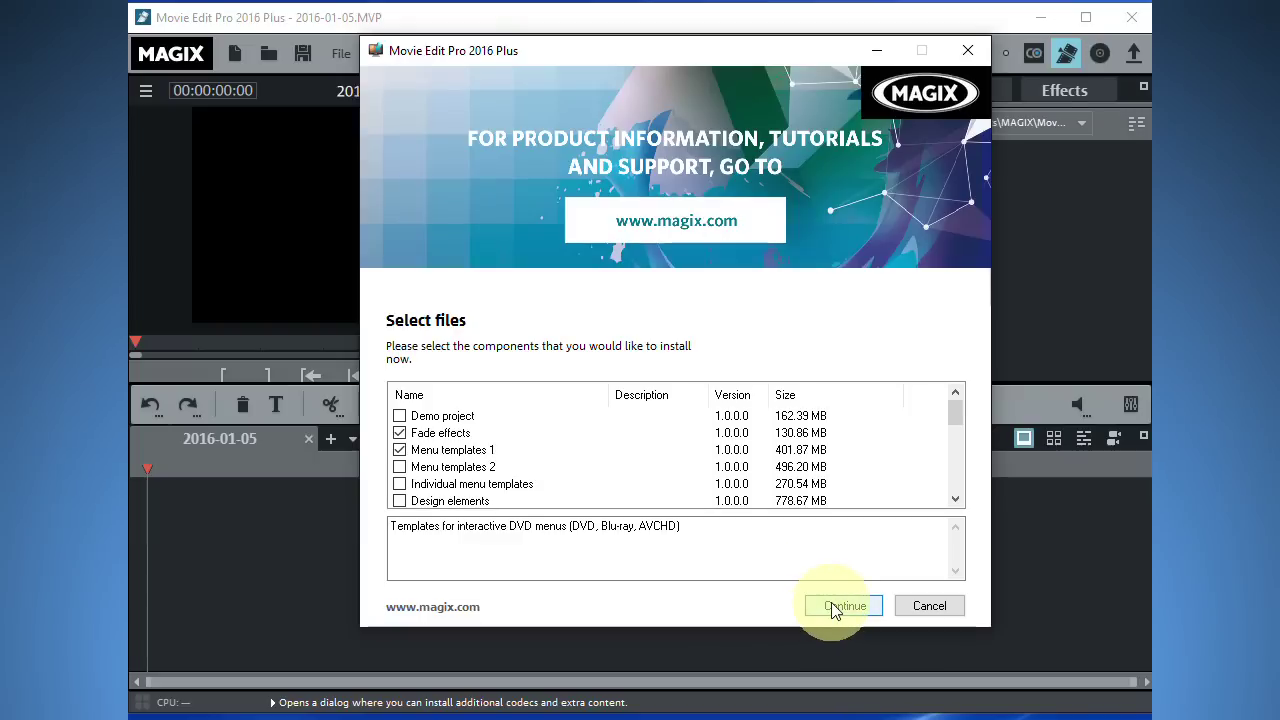
pyautogui.click(760, 400)
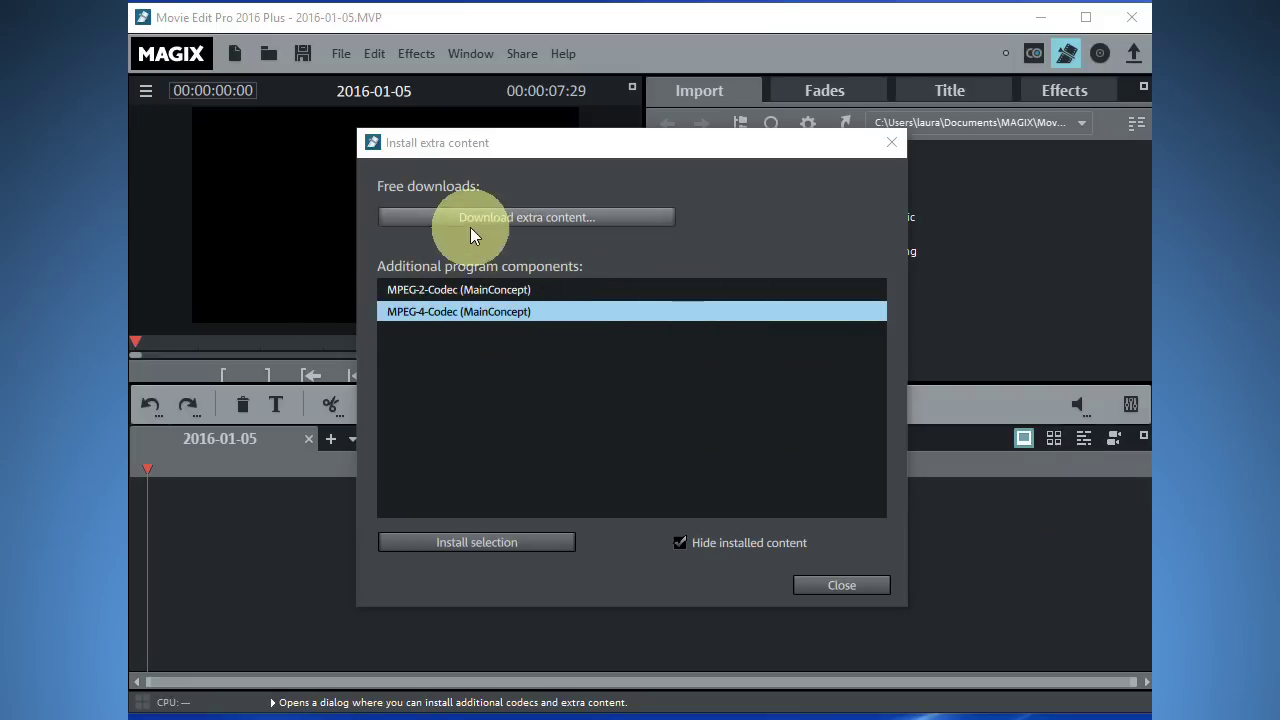
# Skip the paid MPEG-4 activation, then download and install the MainConcept MPEG-2 codec.
pyautogui.click(485, 540)
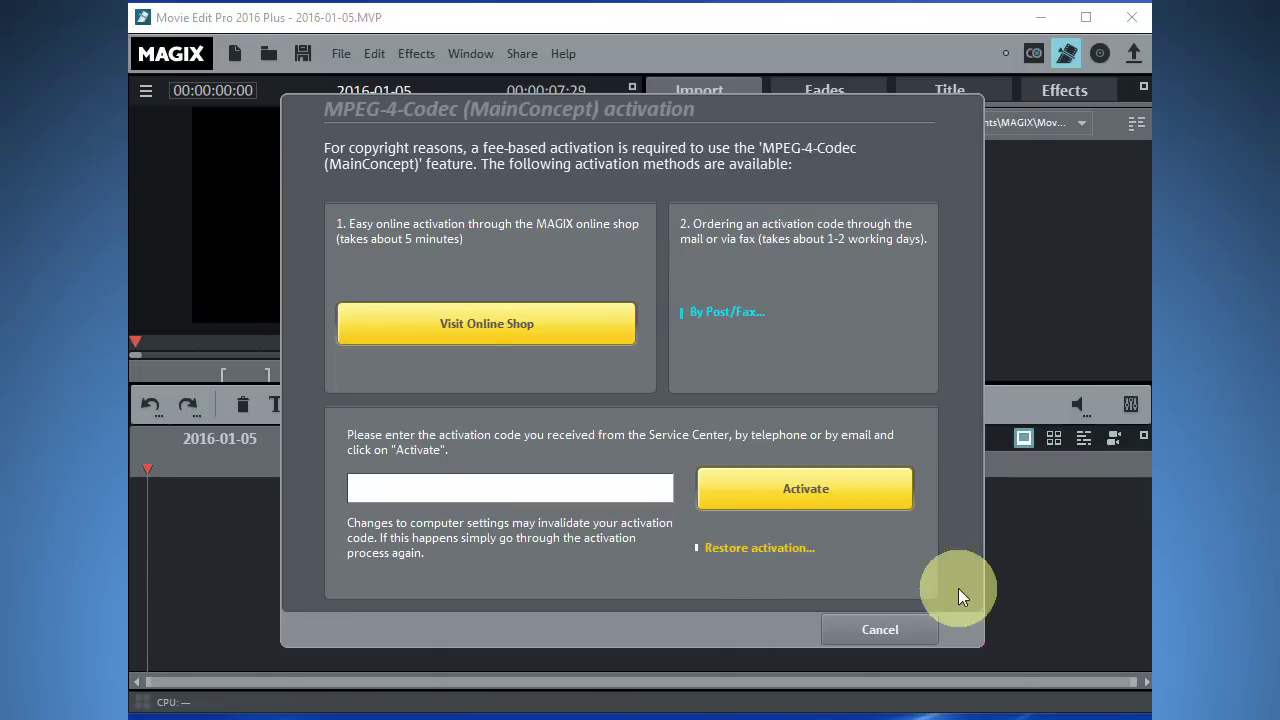
pyautogui.click(915, 631)
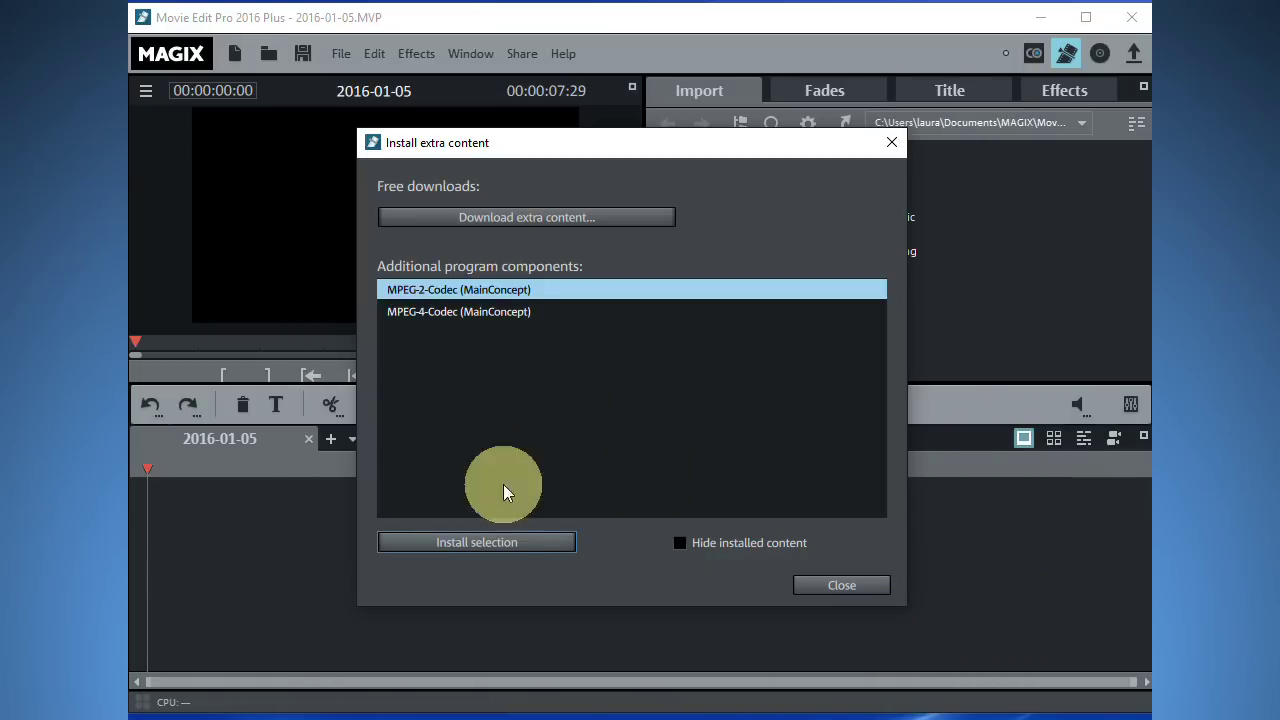
pyautogui.click(482, 542)
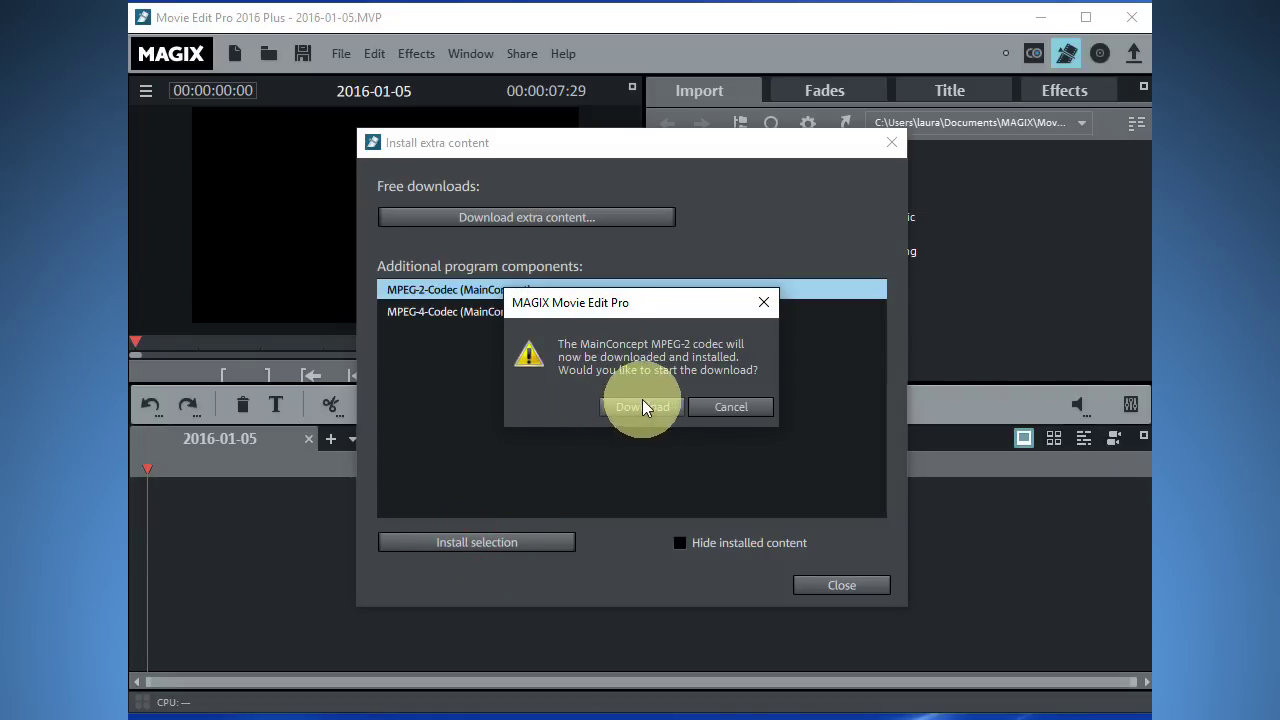
pyautogui.click(634, 407)
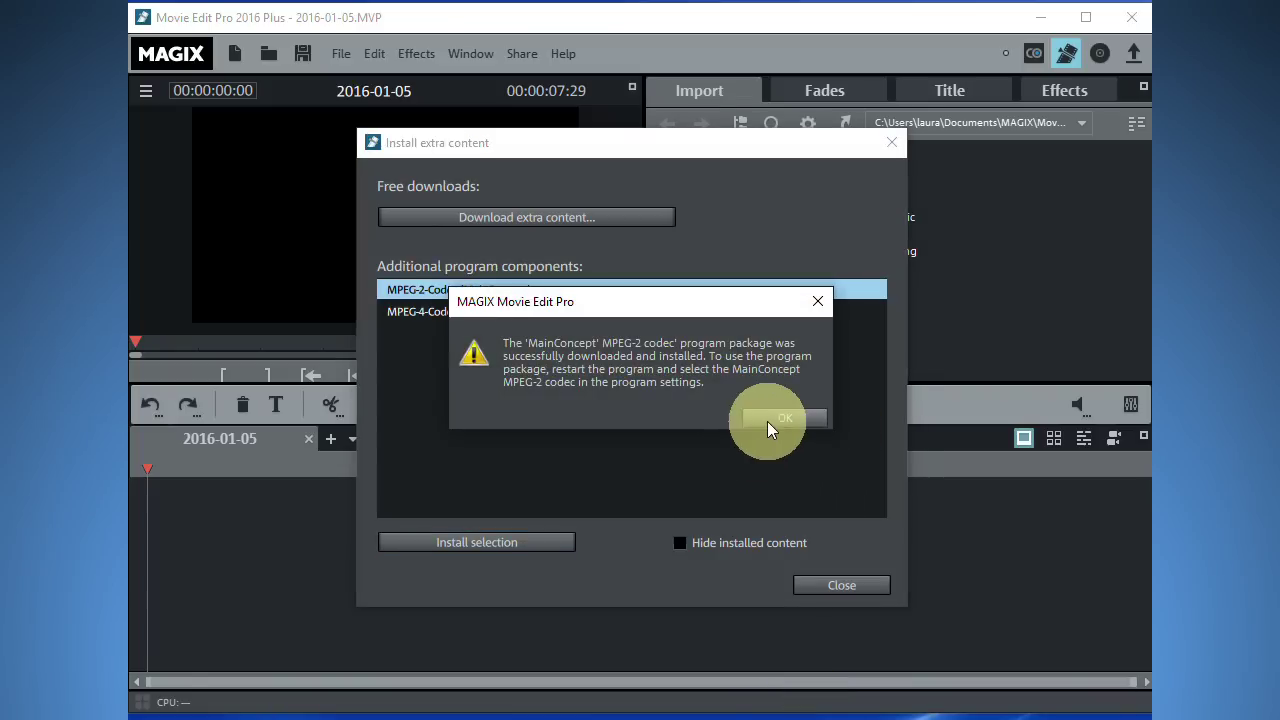
pyautogui.click(767, 421)
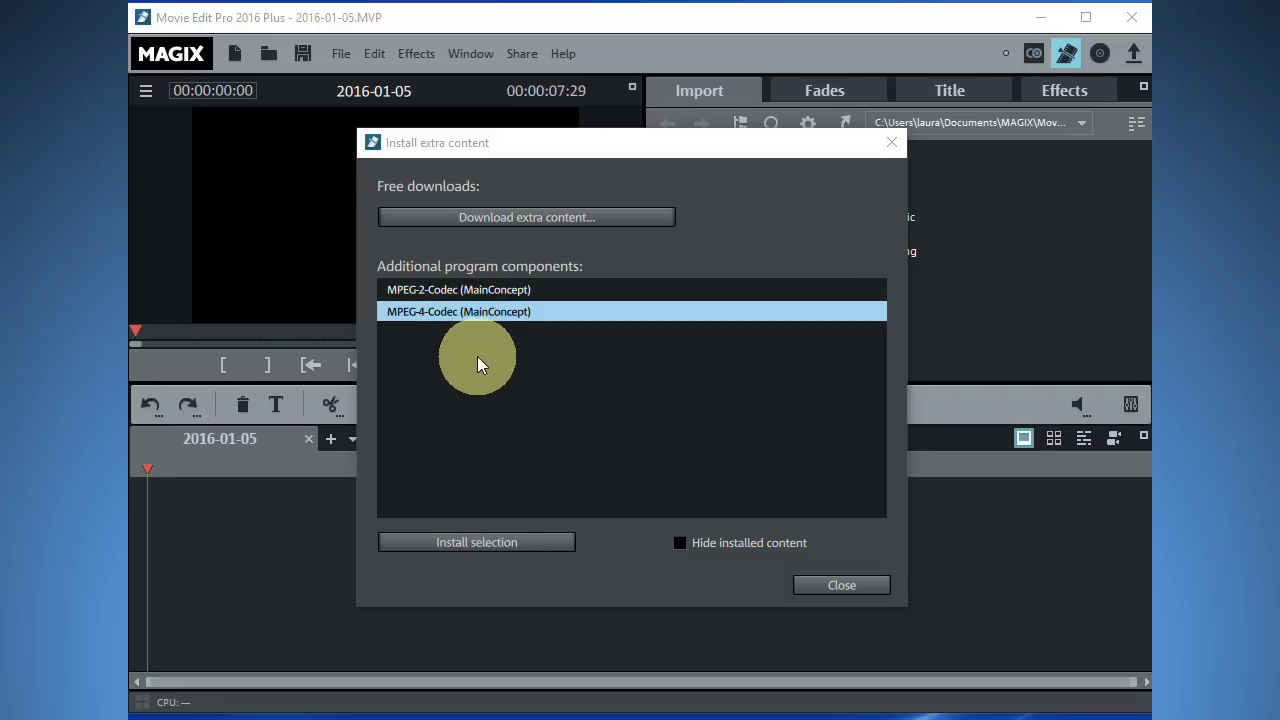
# Try activating the MPEG-4 codec with an empty code, dismiss the rejection, and visit the online shop.
pyautogui.click(487, 545)
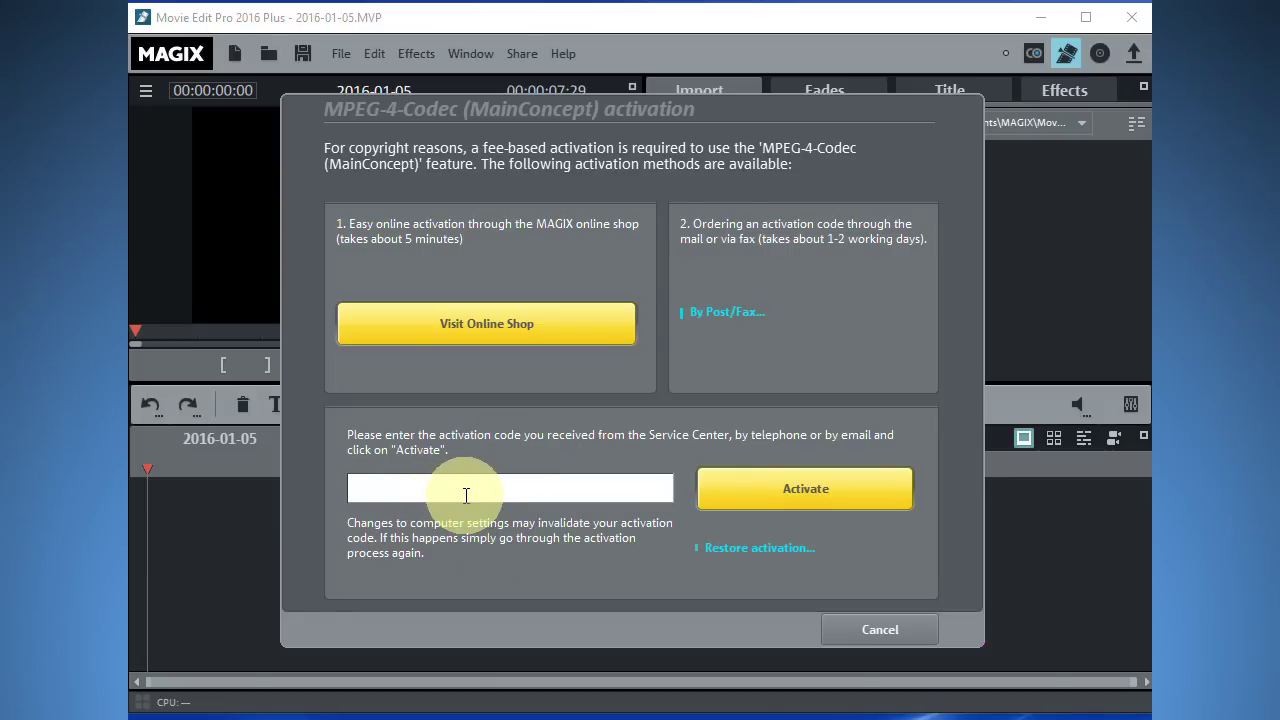
pyautogui.click(836, 490)
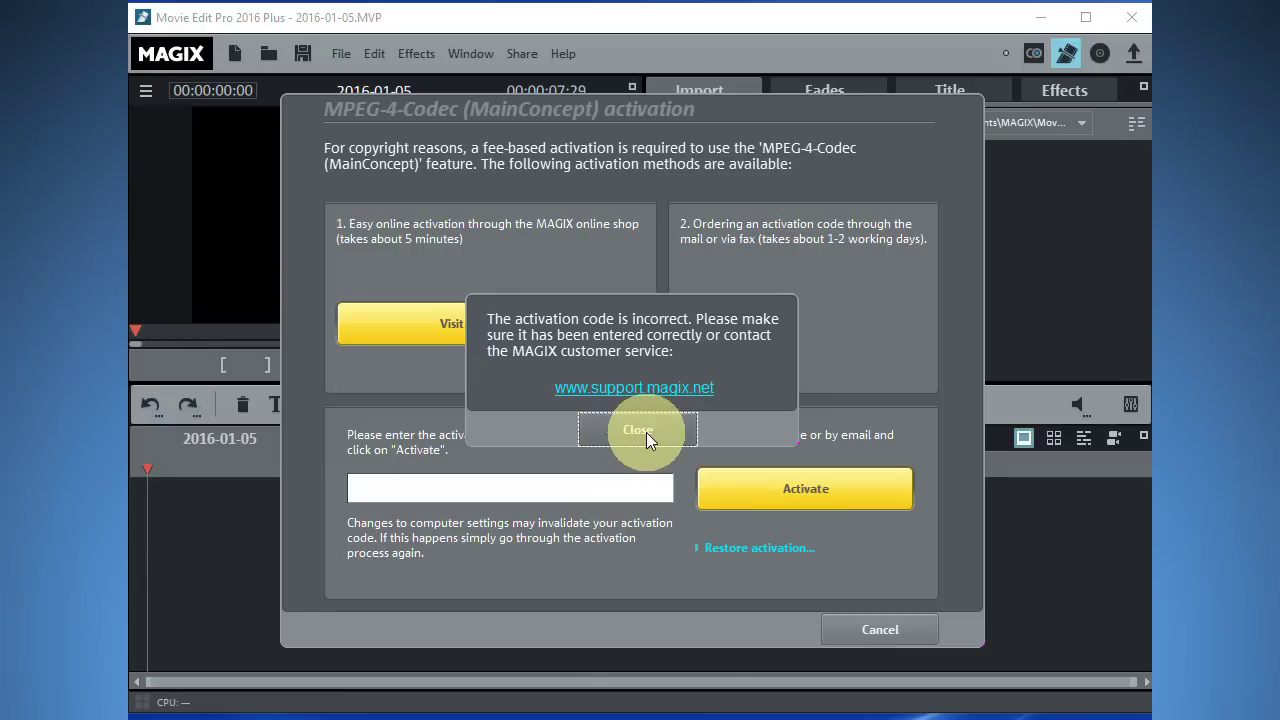
pyautogui.click(646, 432)
pyautogui.click(483, 329)
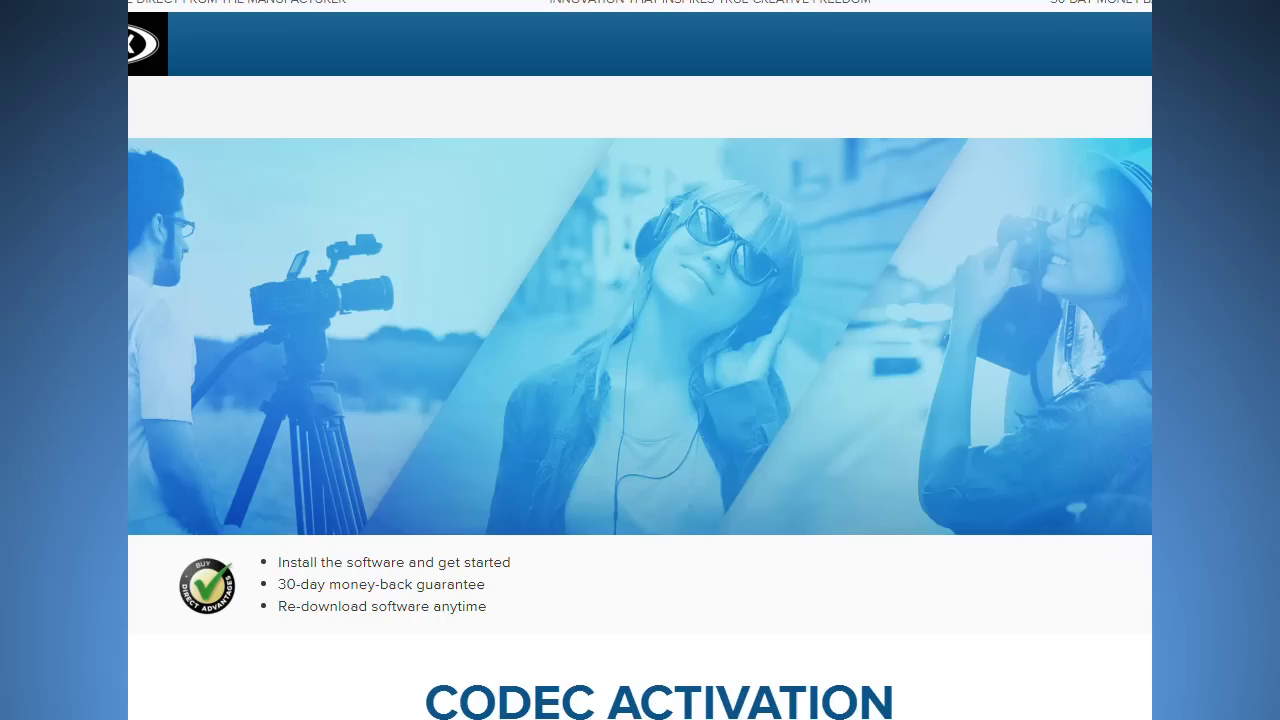
# Add the €4.99 MPEG-4 Full Codec Upgrade to the cart from the Codec Activation section.
pyautogui.scroll(-5, 643, 583)
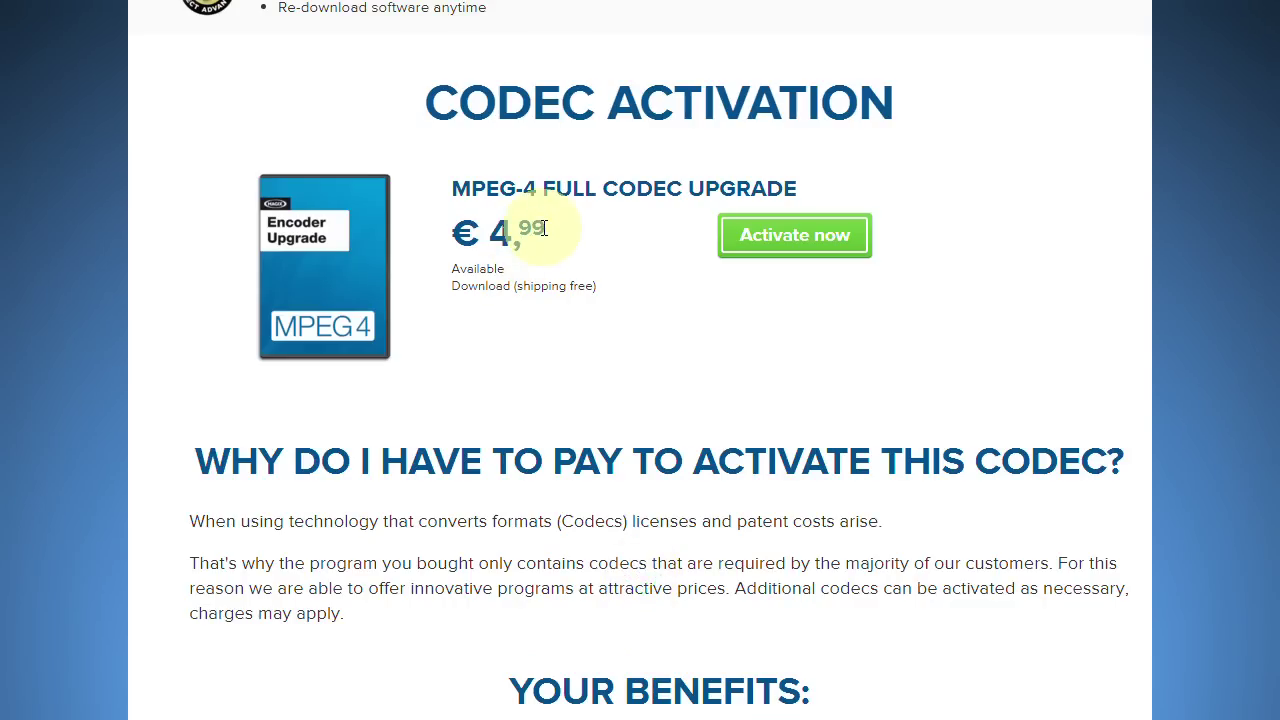
pyautogui.click(778, 242)
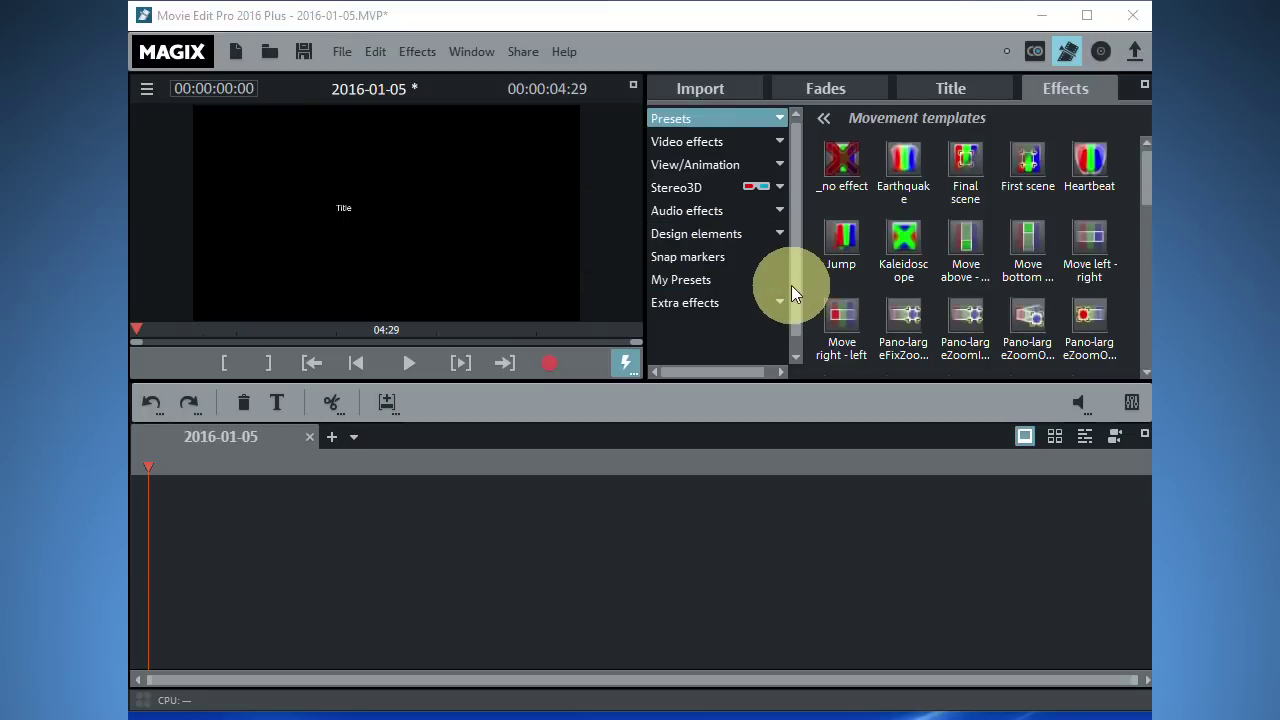
# Expand the View/Animation category in the Effects tab.
pyautogui.click(782, 161)
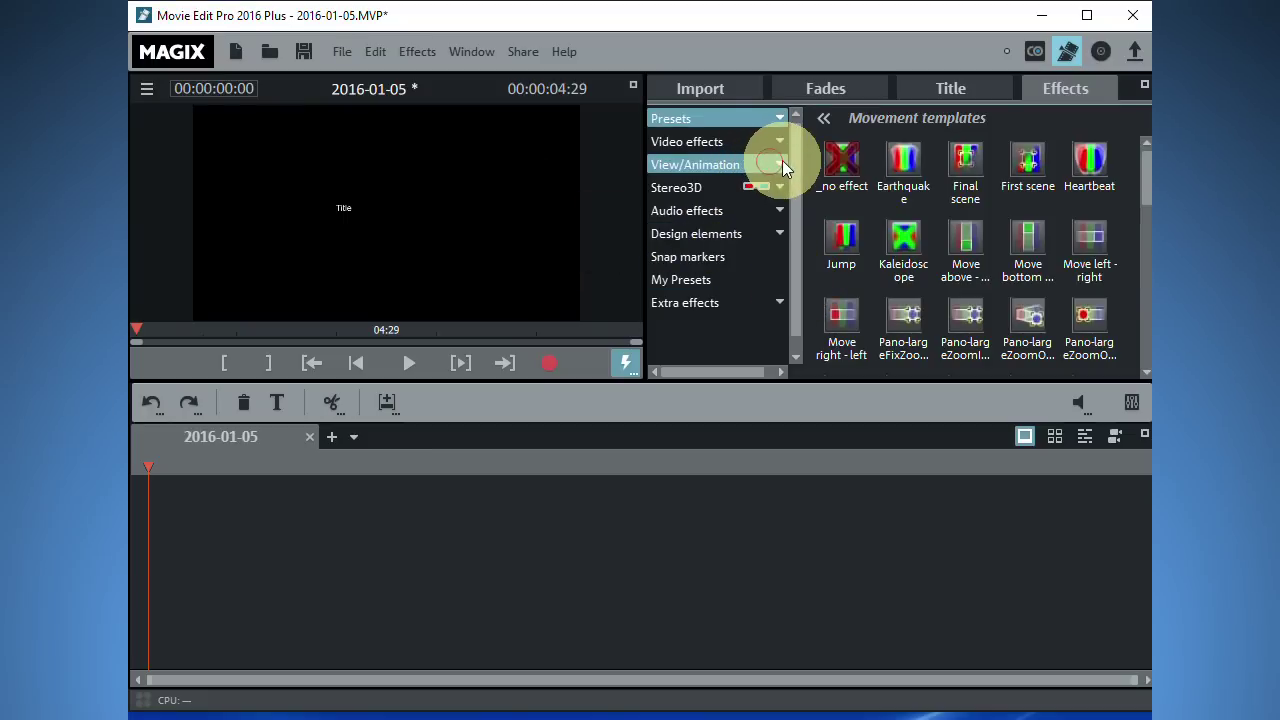